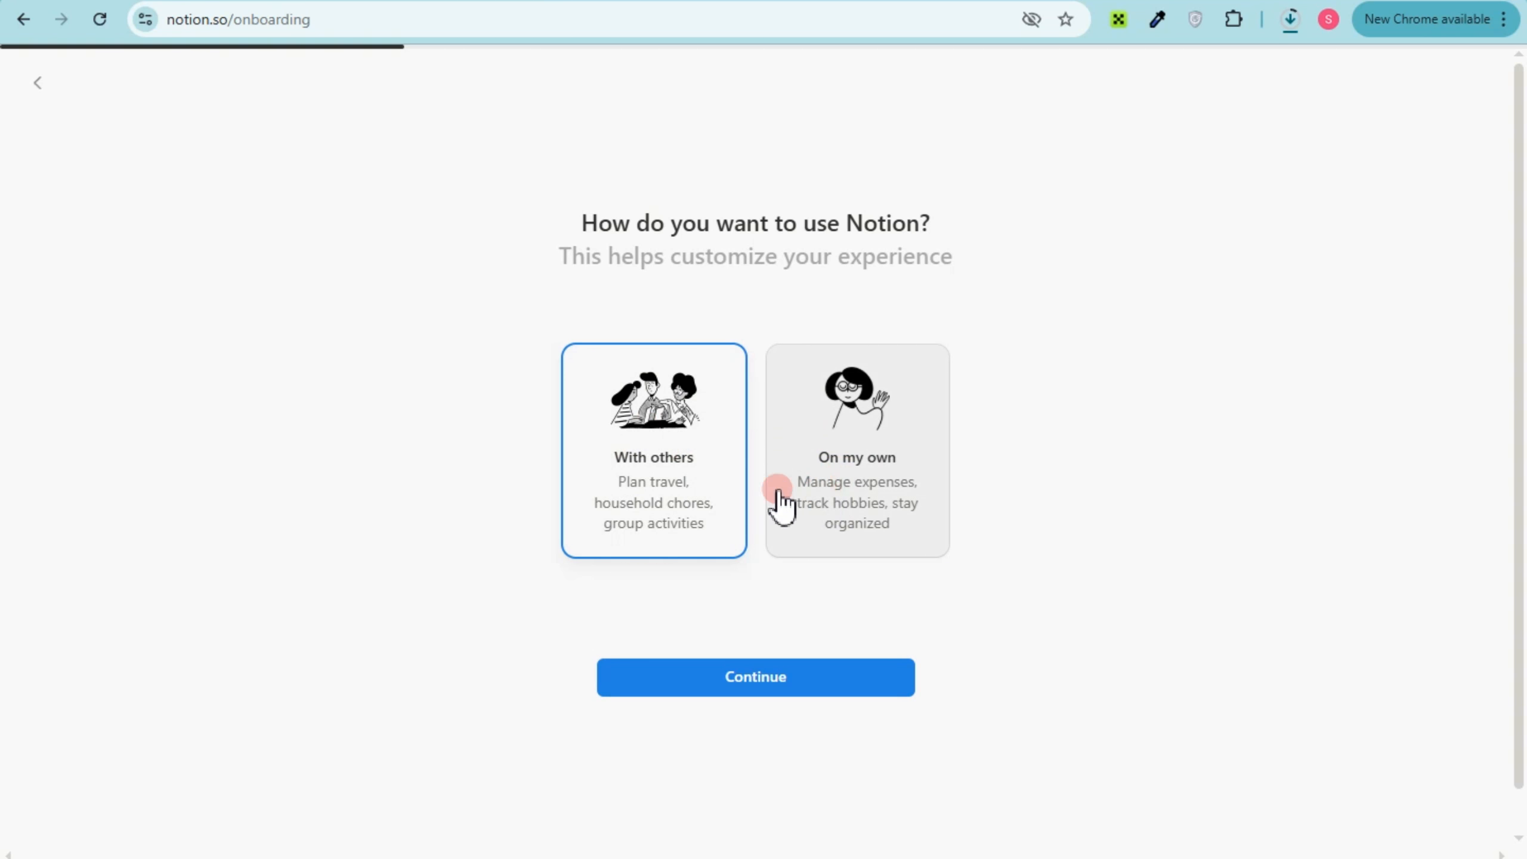
# Continue through the onboarding questions, skipping the interests selection and the desktop app installation
pyautogui.click(777, 667)
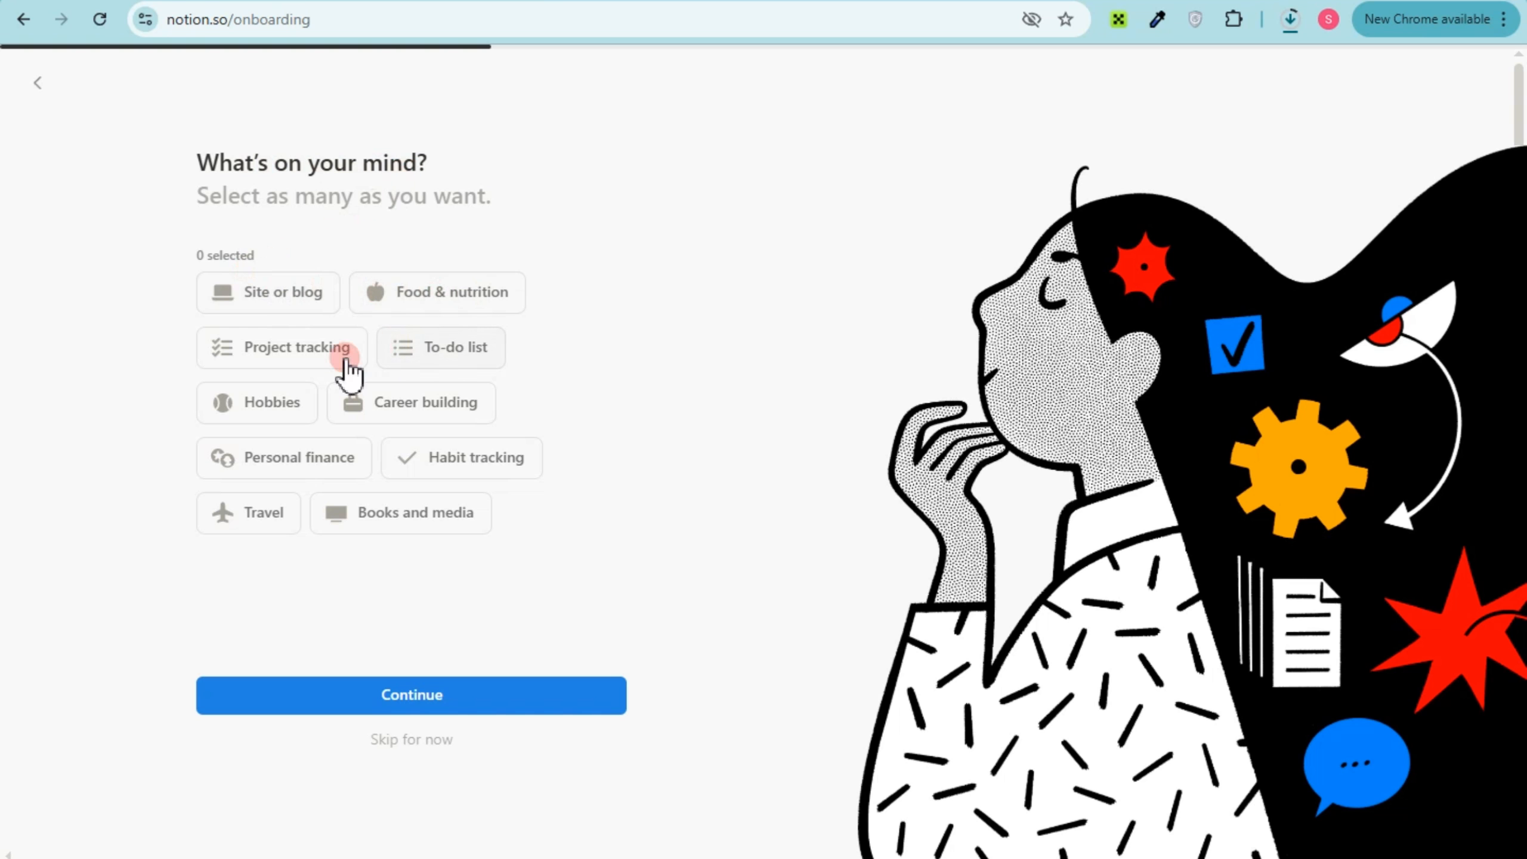
pyautogui.click(422, 735)
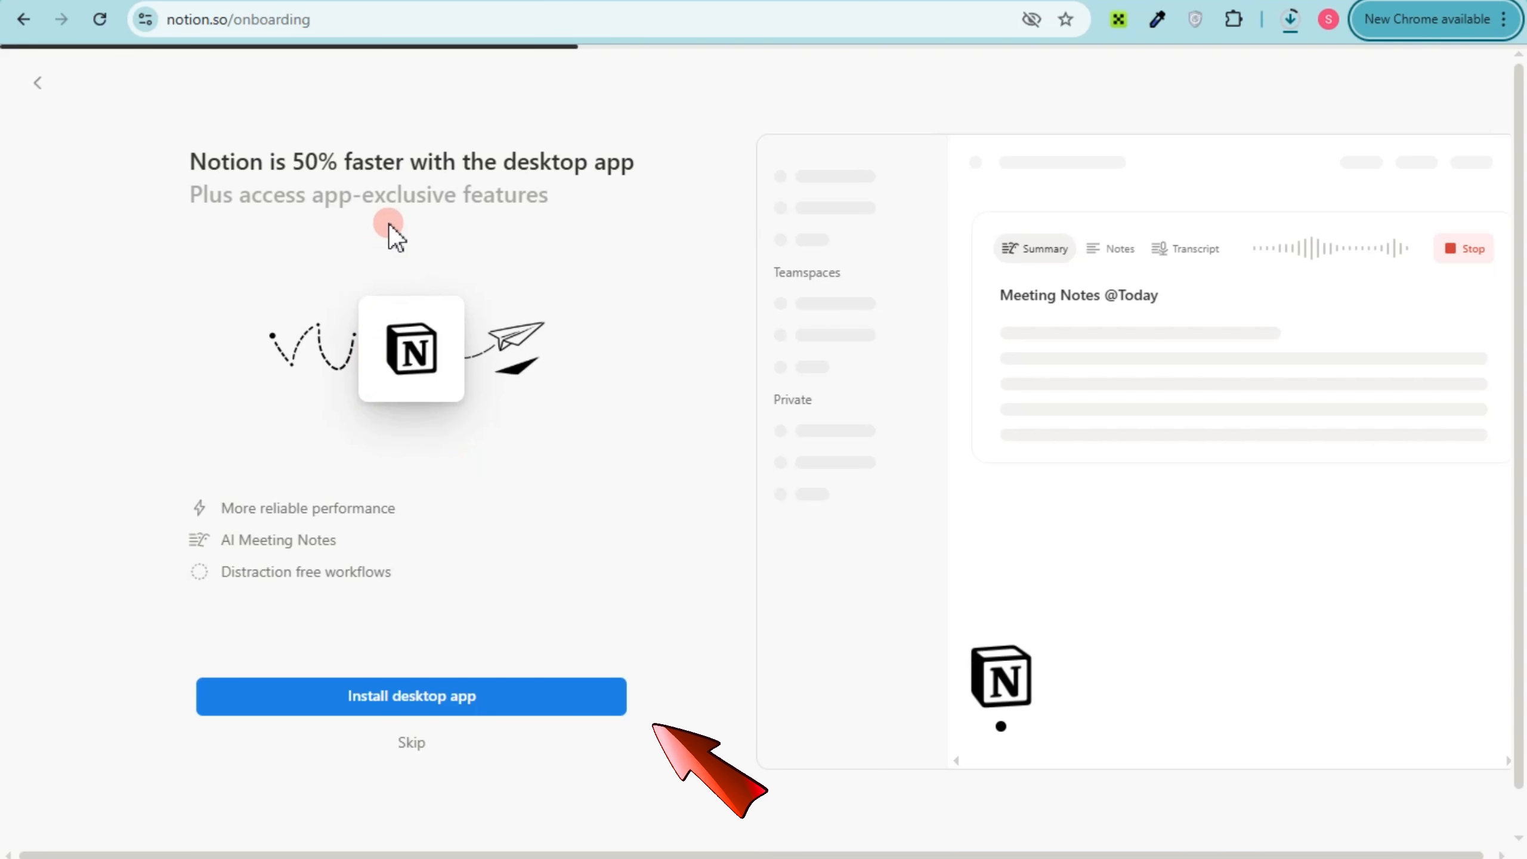
pyautogui.click(411, 743)
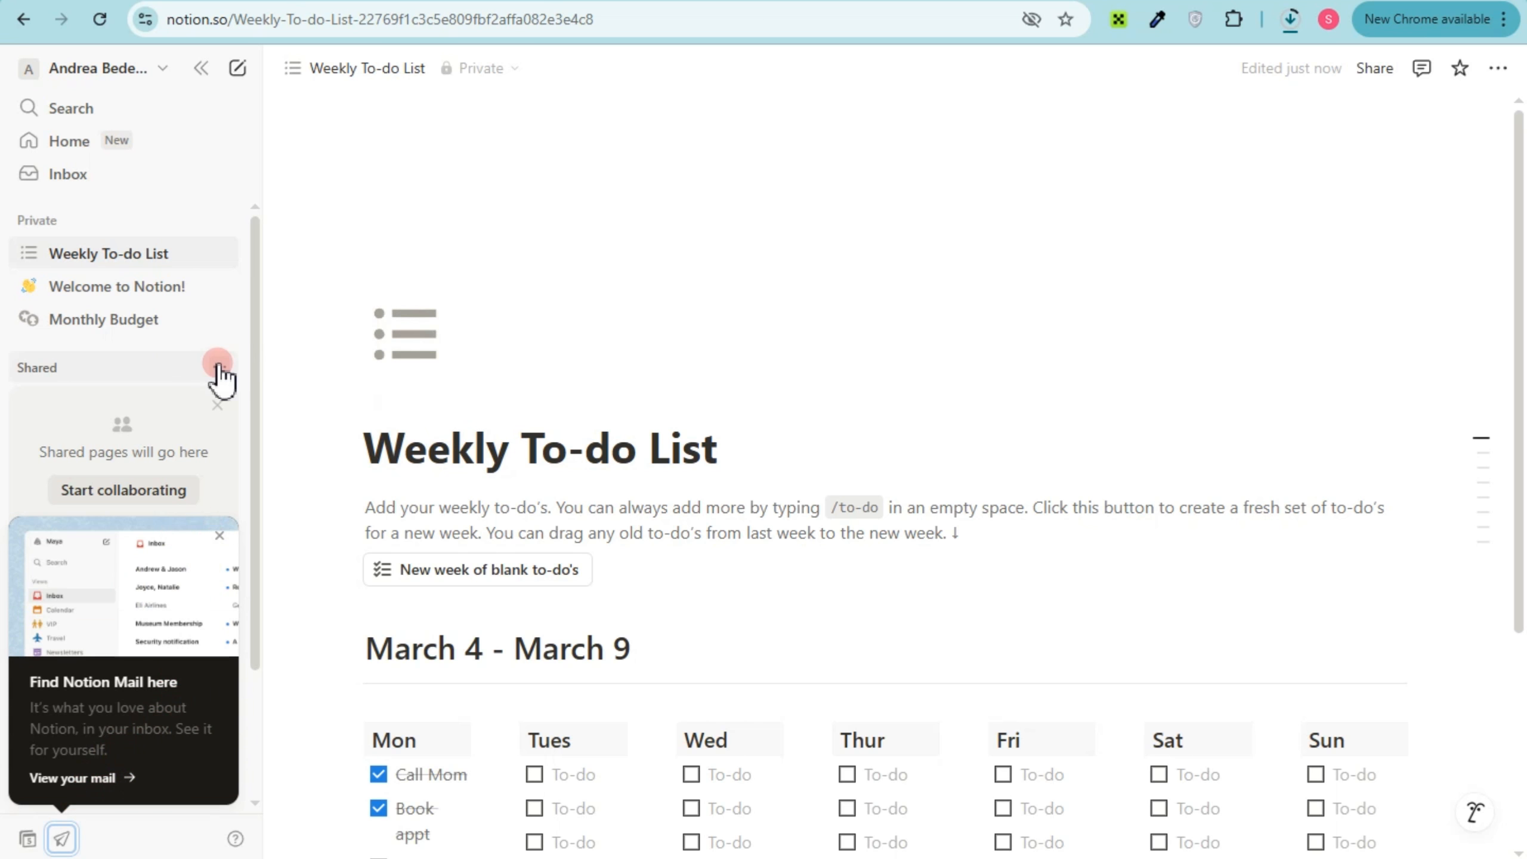
# Dismiss the collaboration card in the sidebar's Shared section
pyautogui.scroll(-3, 140, 362)
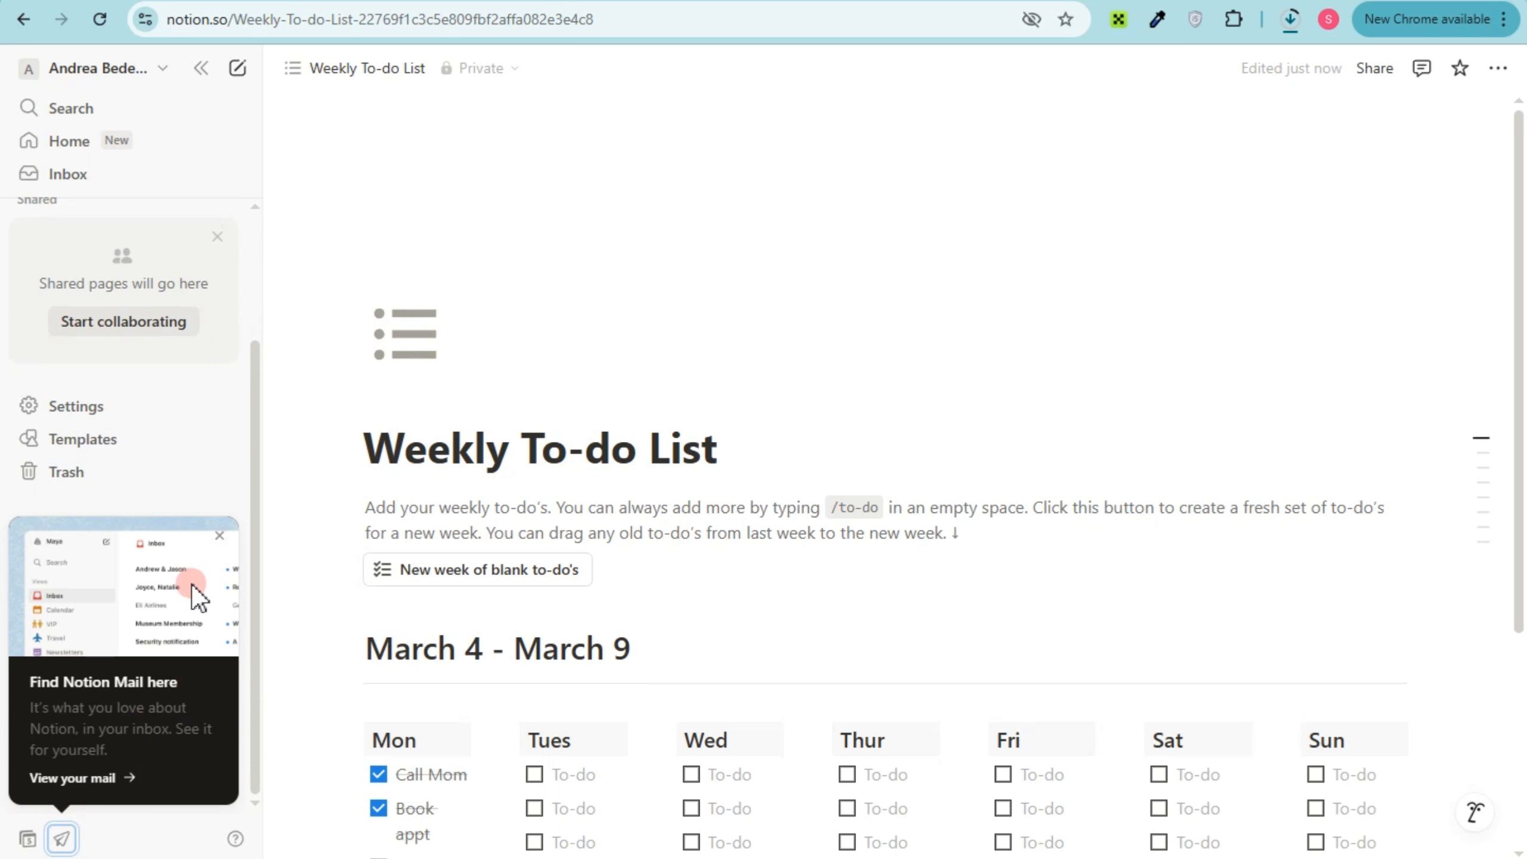
pyautogui.scroll(3, 164, 484)
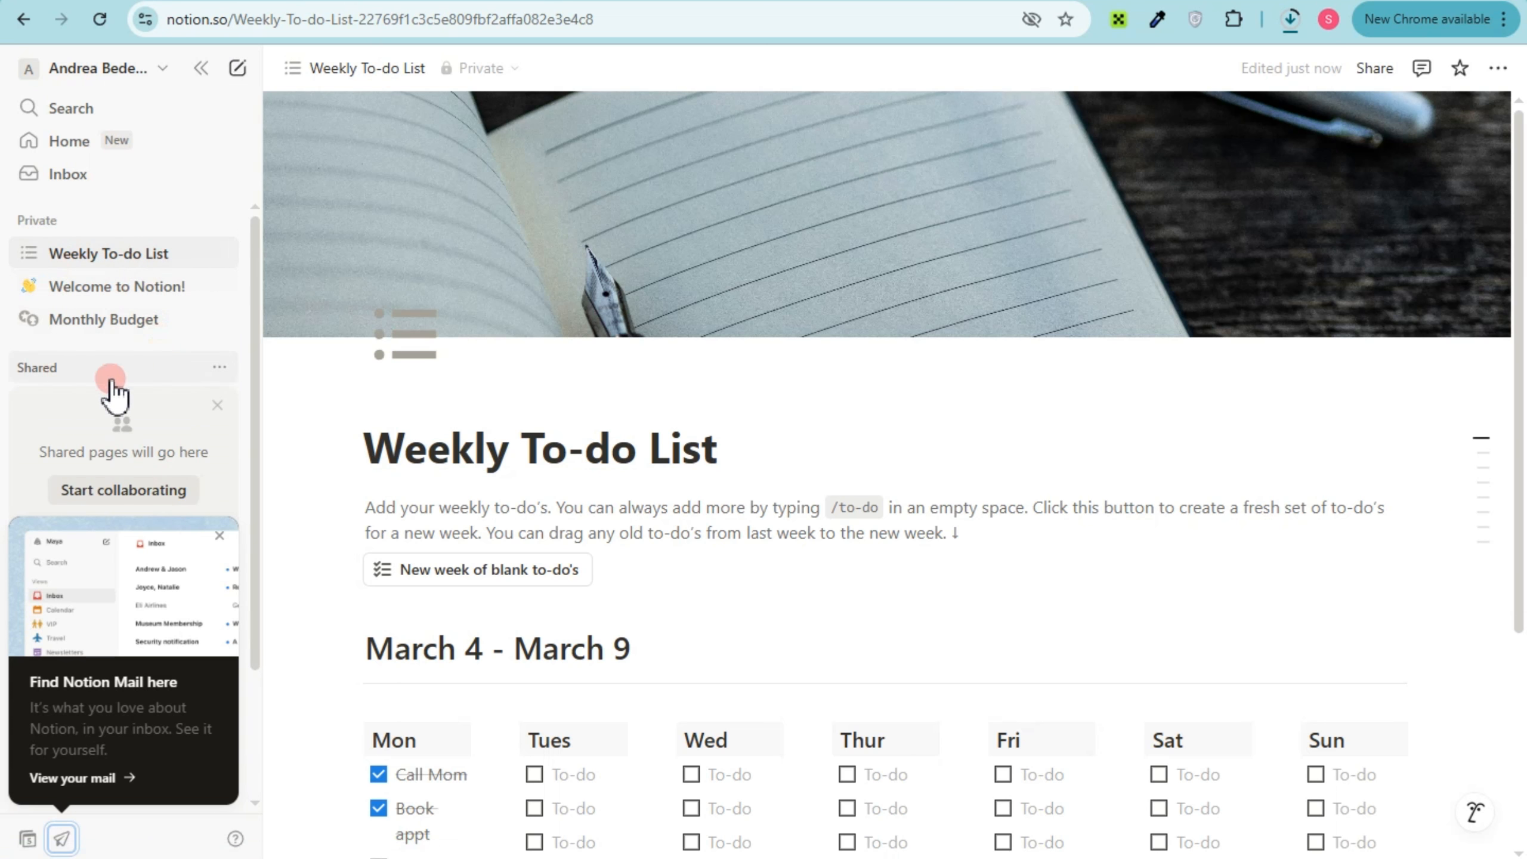
pyautogui.click(219, 406)
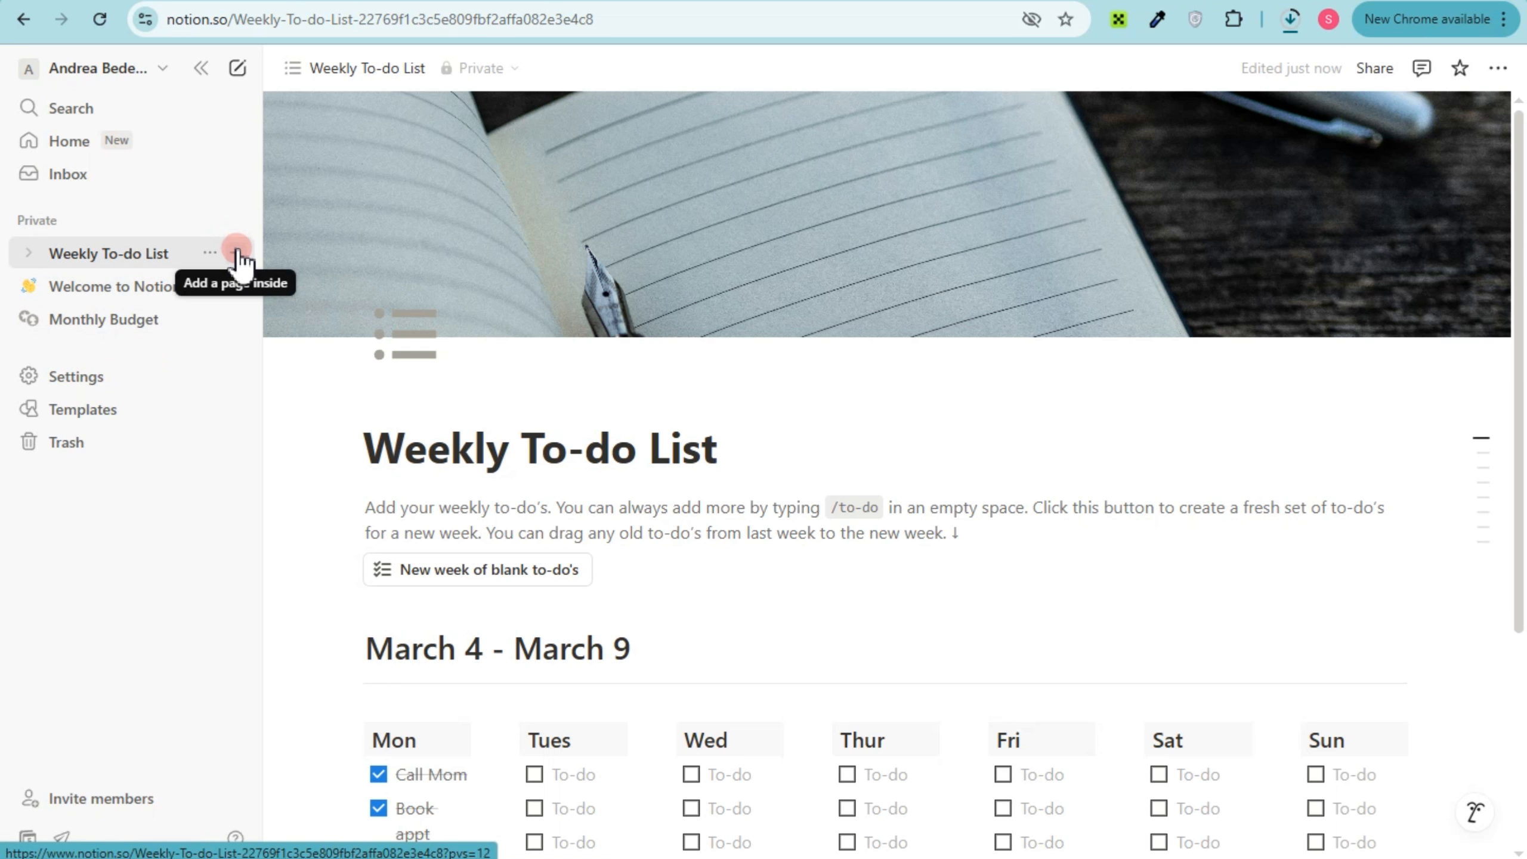
# Create a new blank page directly in the Private section rather than inside Weekly To-do List
pyautogui.click(237, 250)
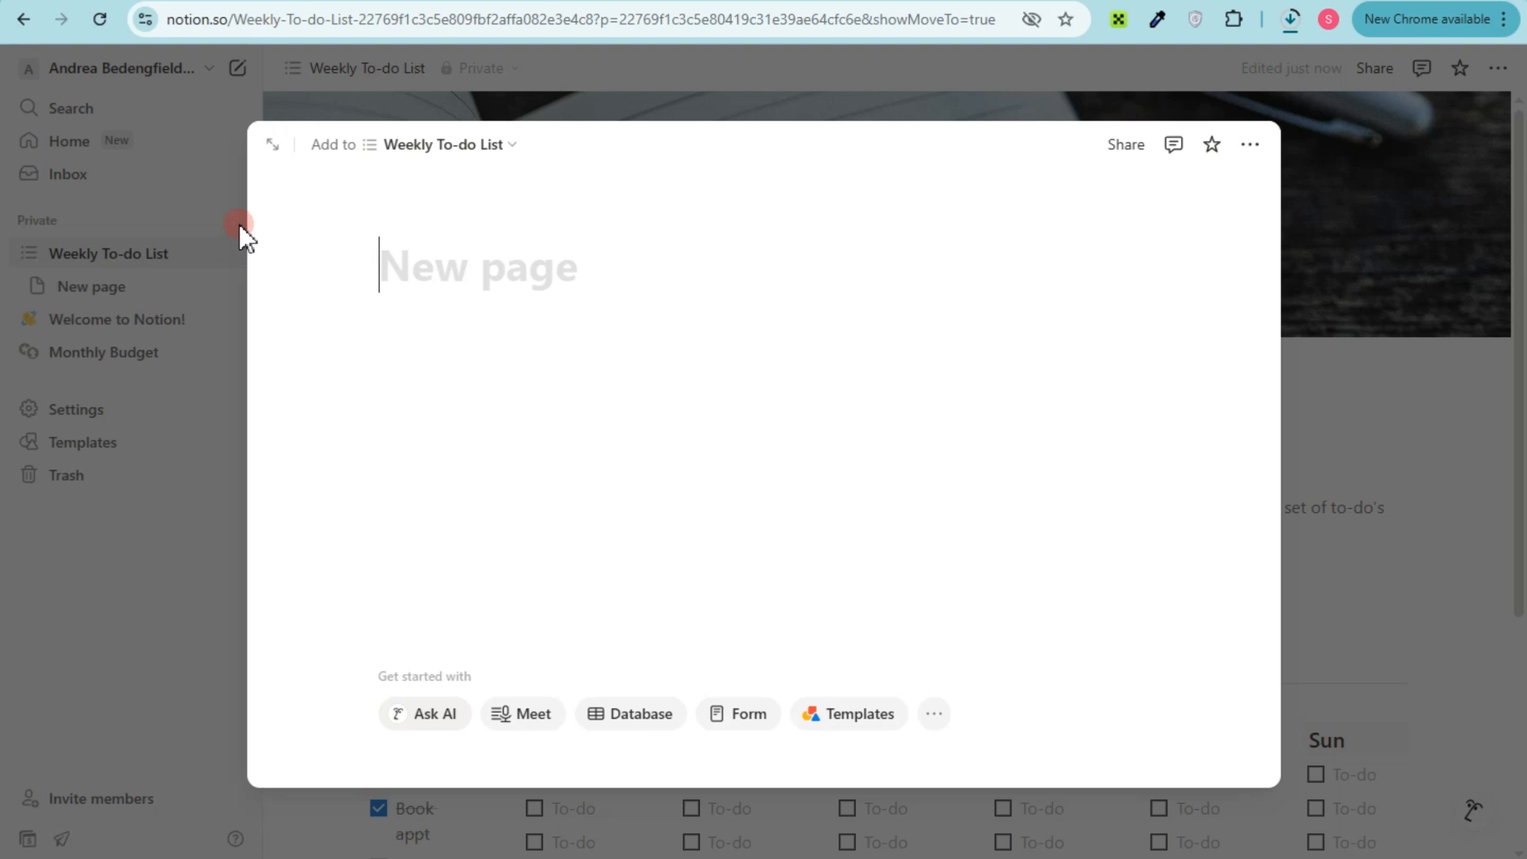
pyautogui.click(238, 227)
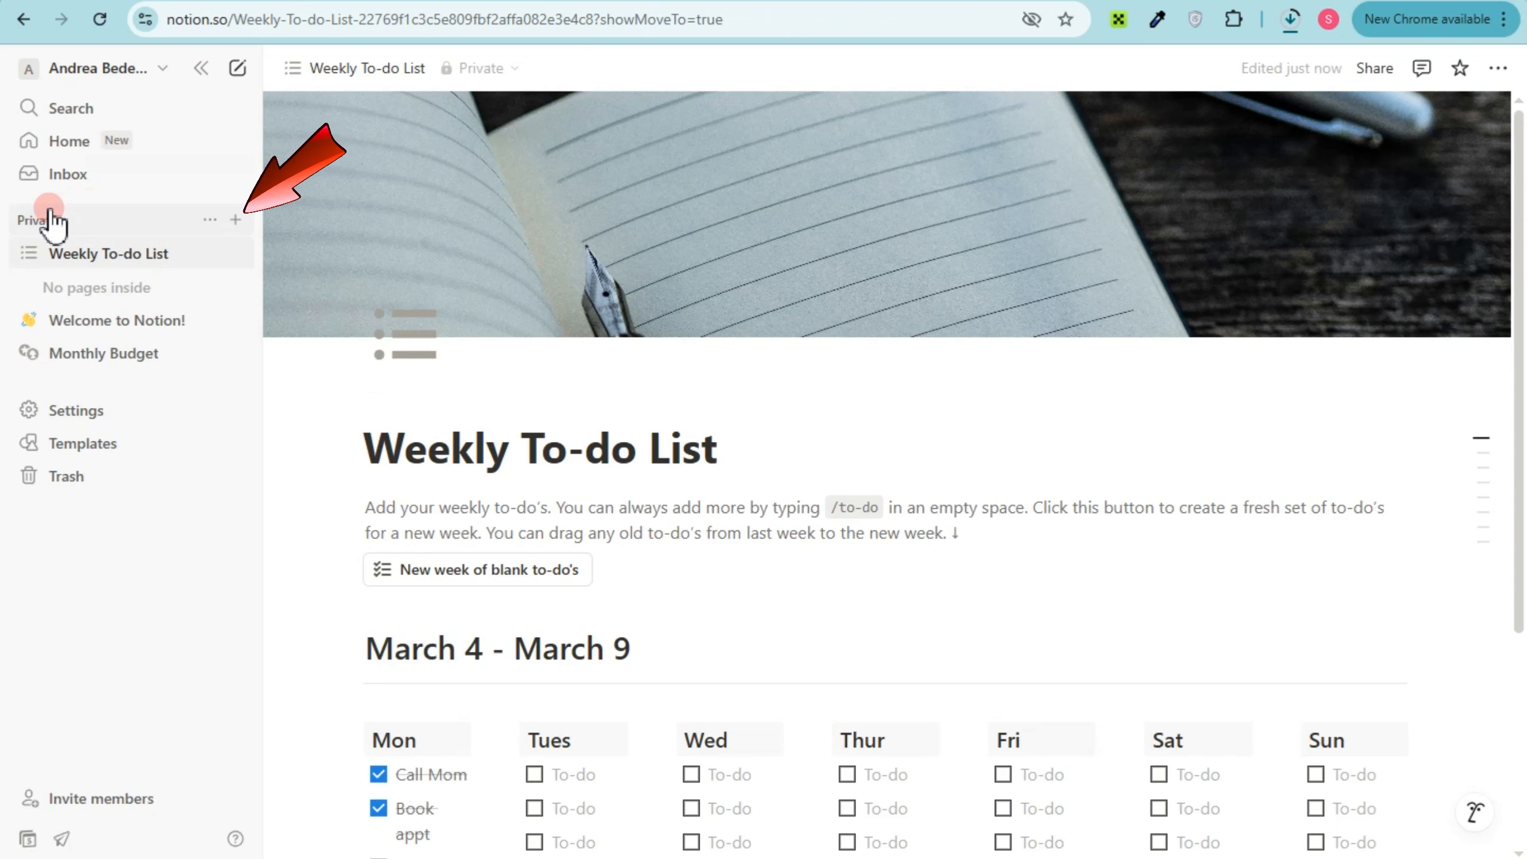
pyautogui.click(235, 220)
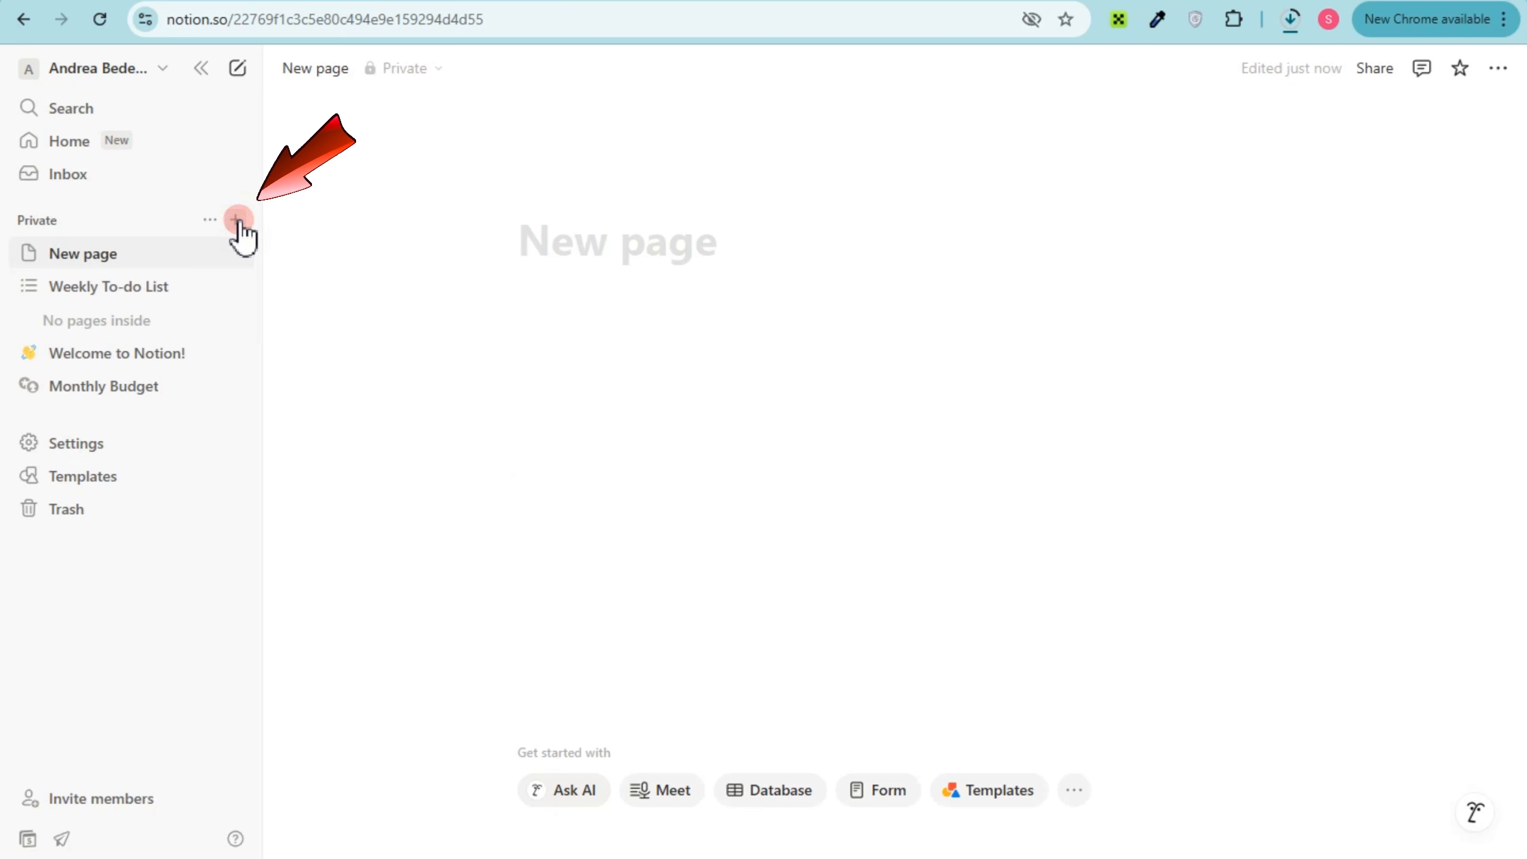
pyautogui.click(549, 239)
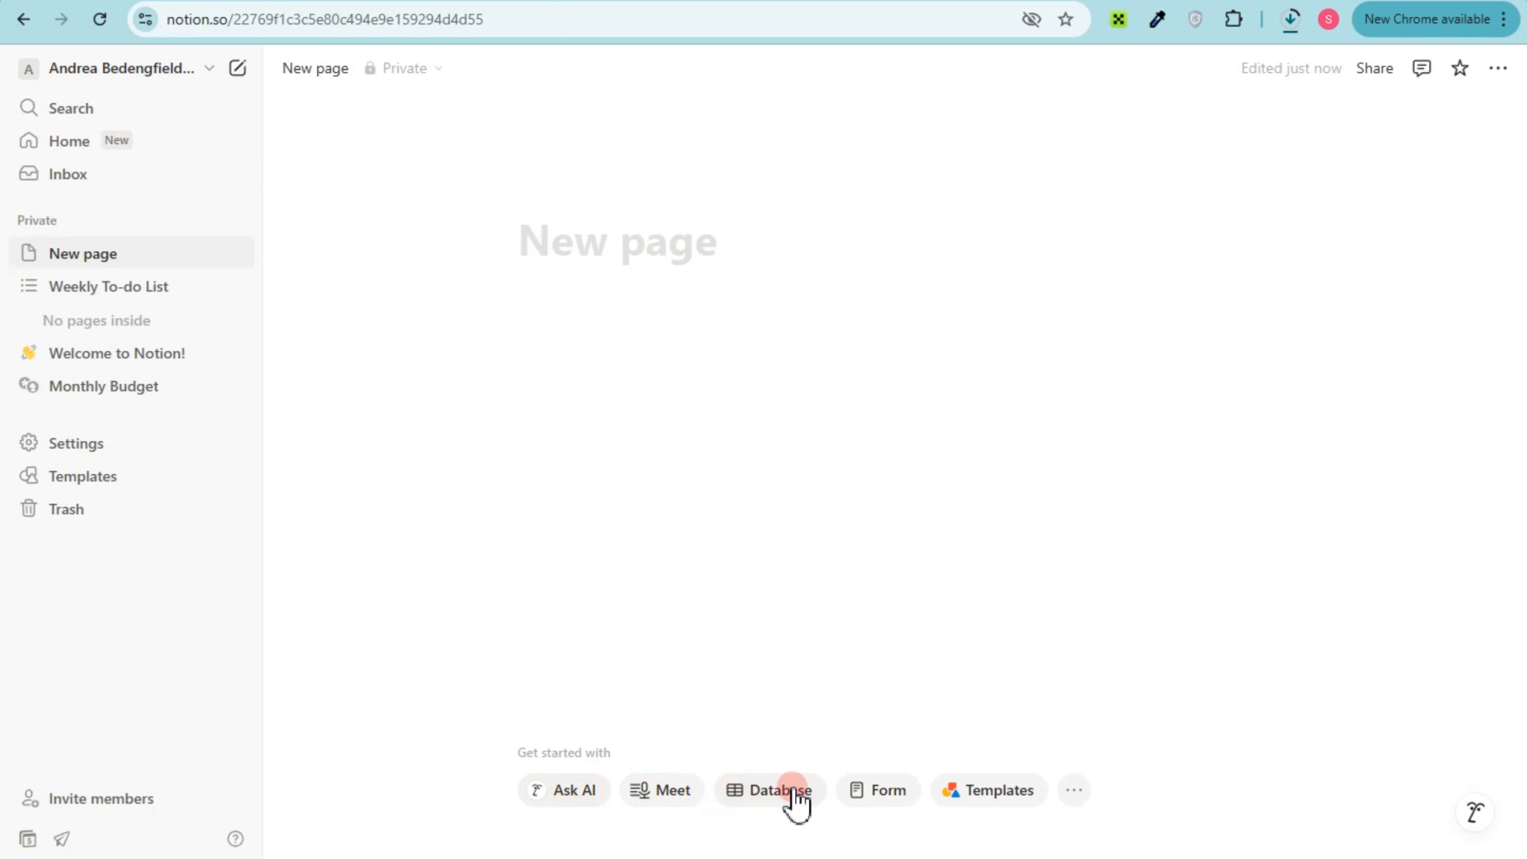
# Search the template marketplace for "weekly planner" and look through the templates offered
pyautogui.click(985, 790)
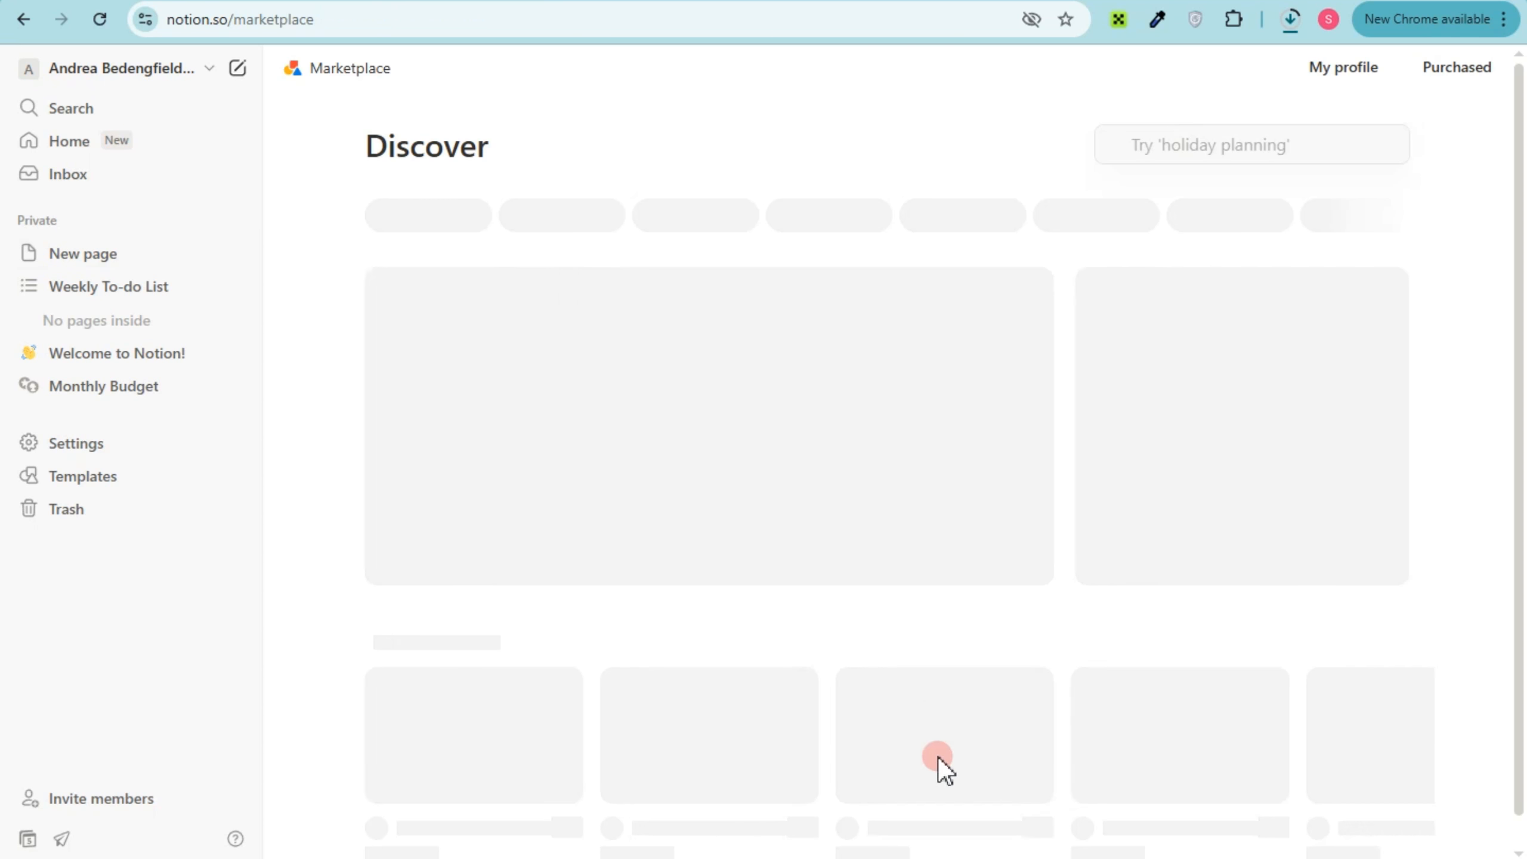
pyautogui.click(1171, 151)
pyautogui.write('we')
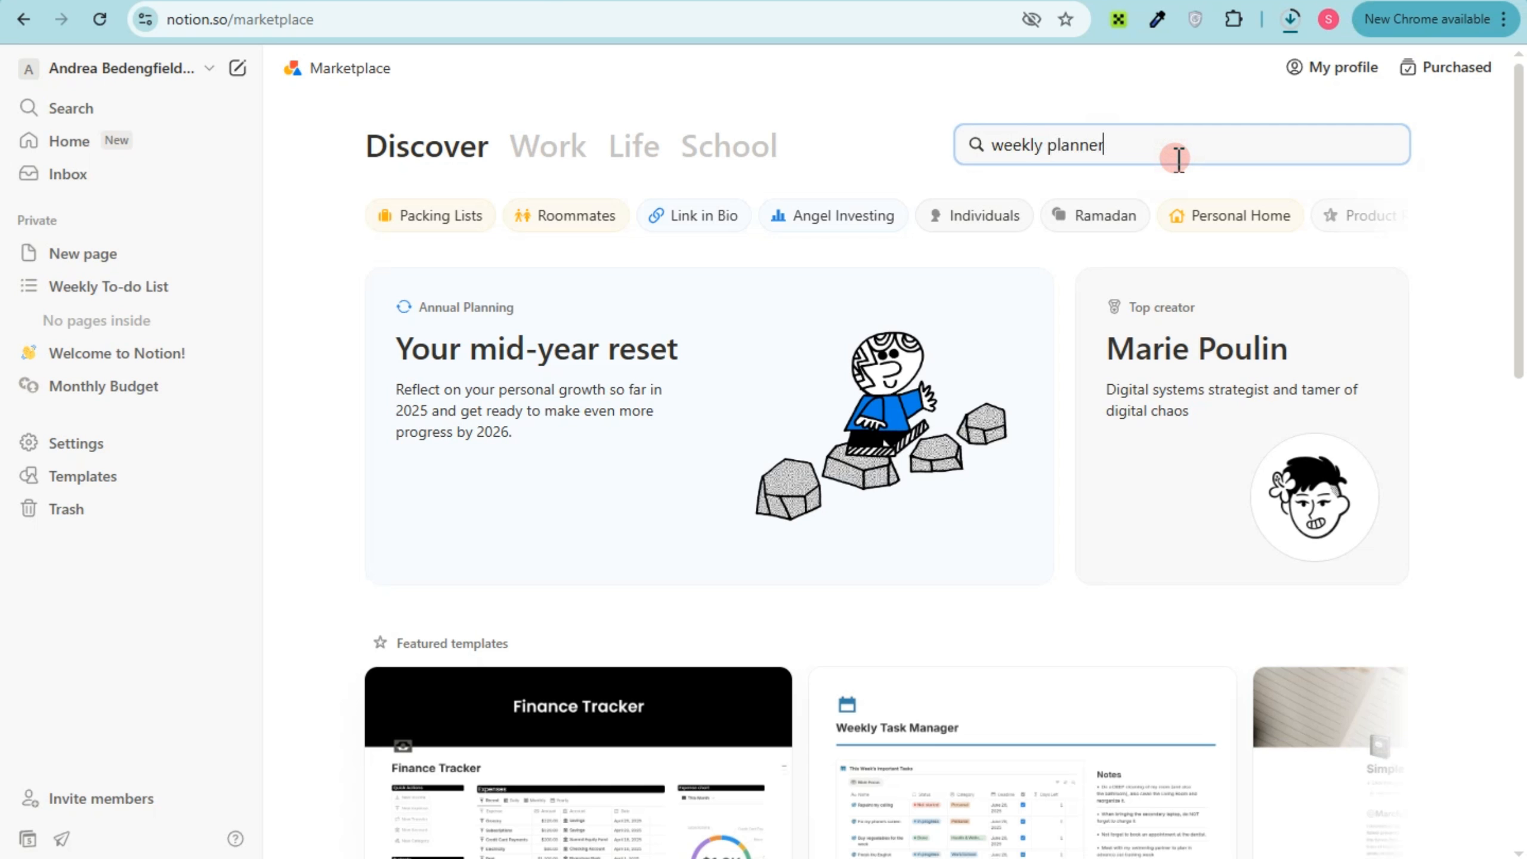
pyautogui.write('ekly planner')
pyautogui.press('Return')
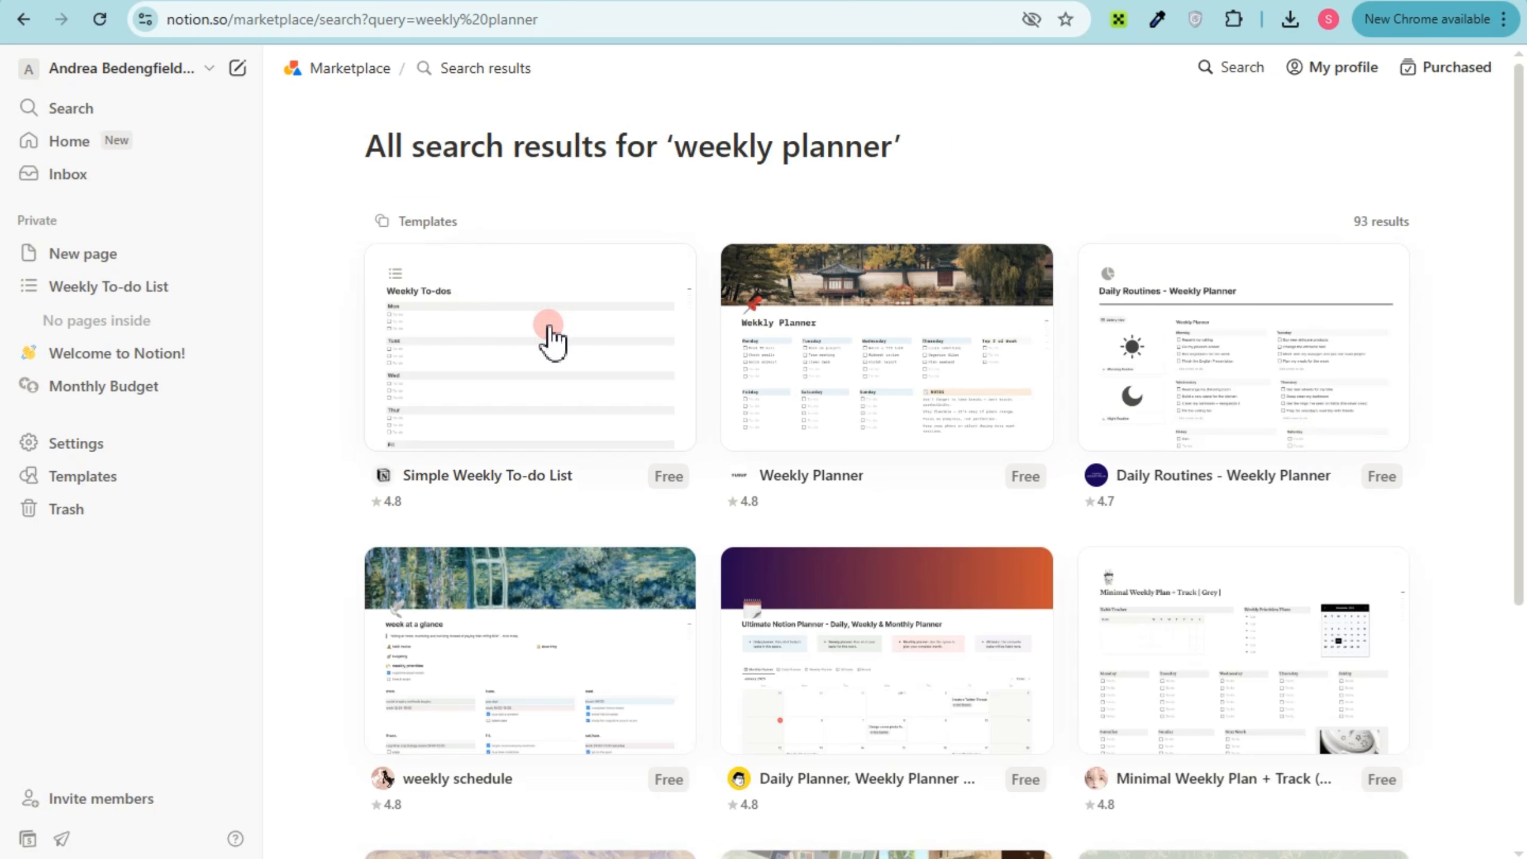
pyautogui.scroll(-5, 697, 661)
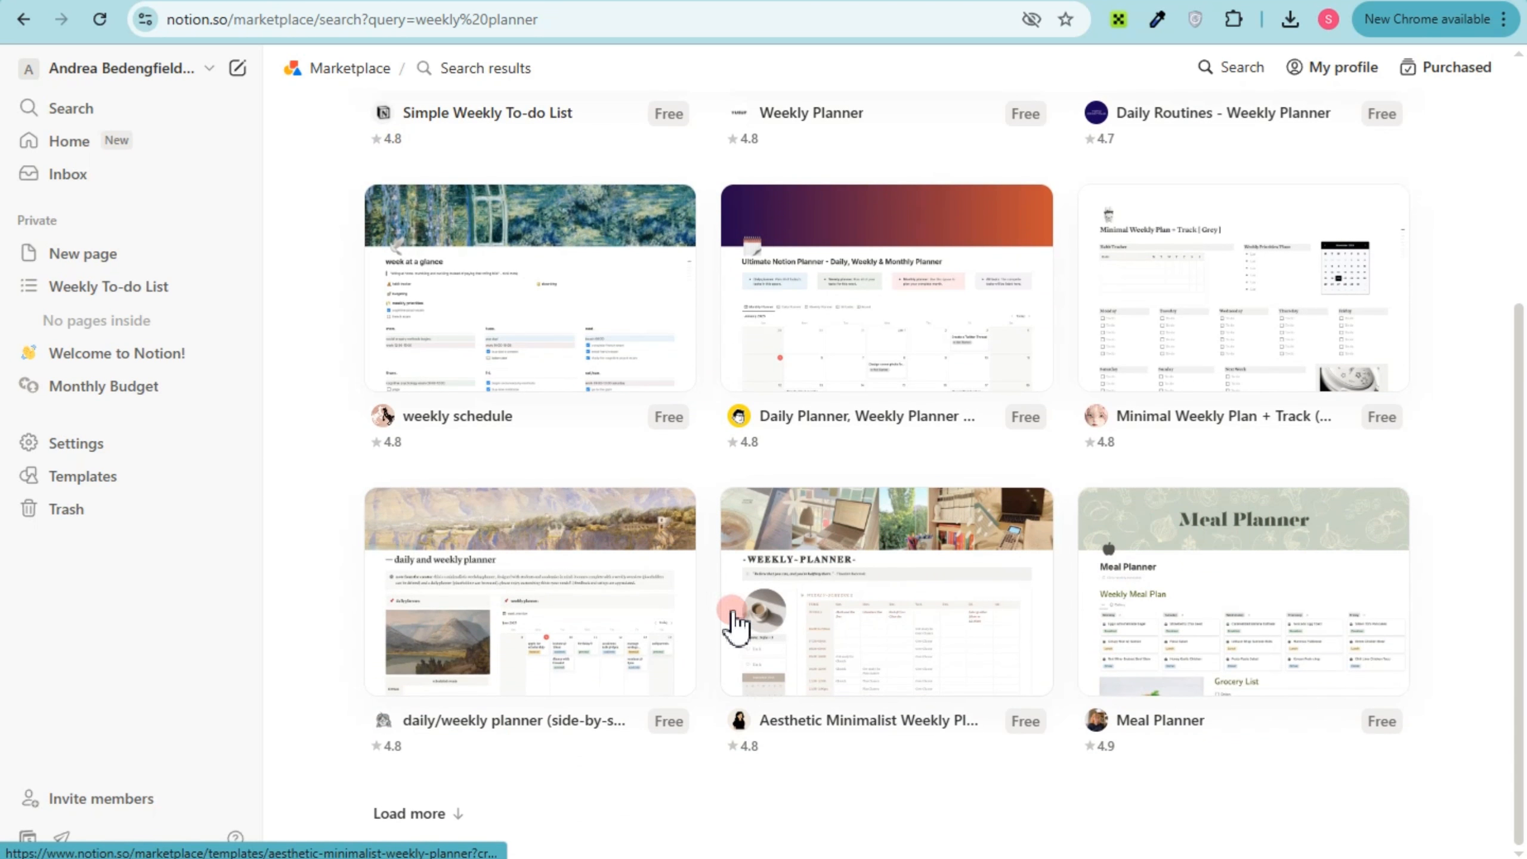
pyautogui.scroll(2, 1169, 593)
pyautogui.scroll(1, 1169, 592)
pyautogui.scroll(-3, 1169, 592)
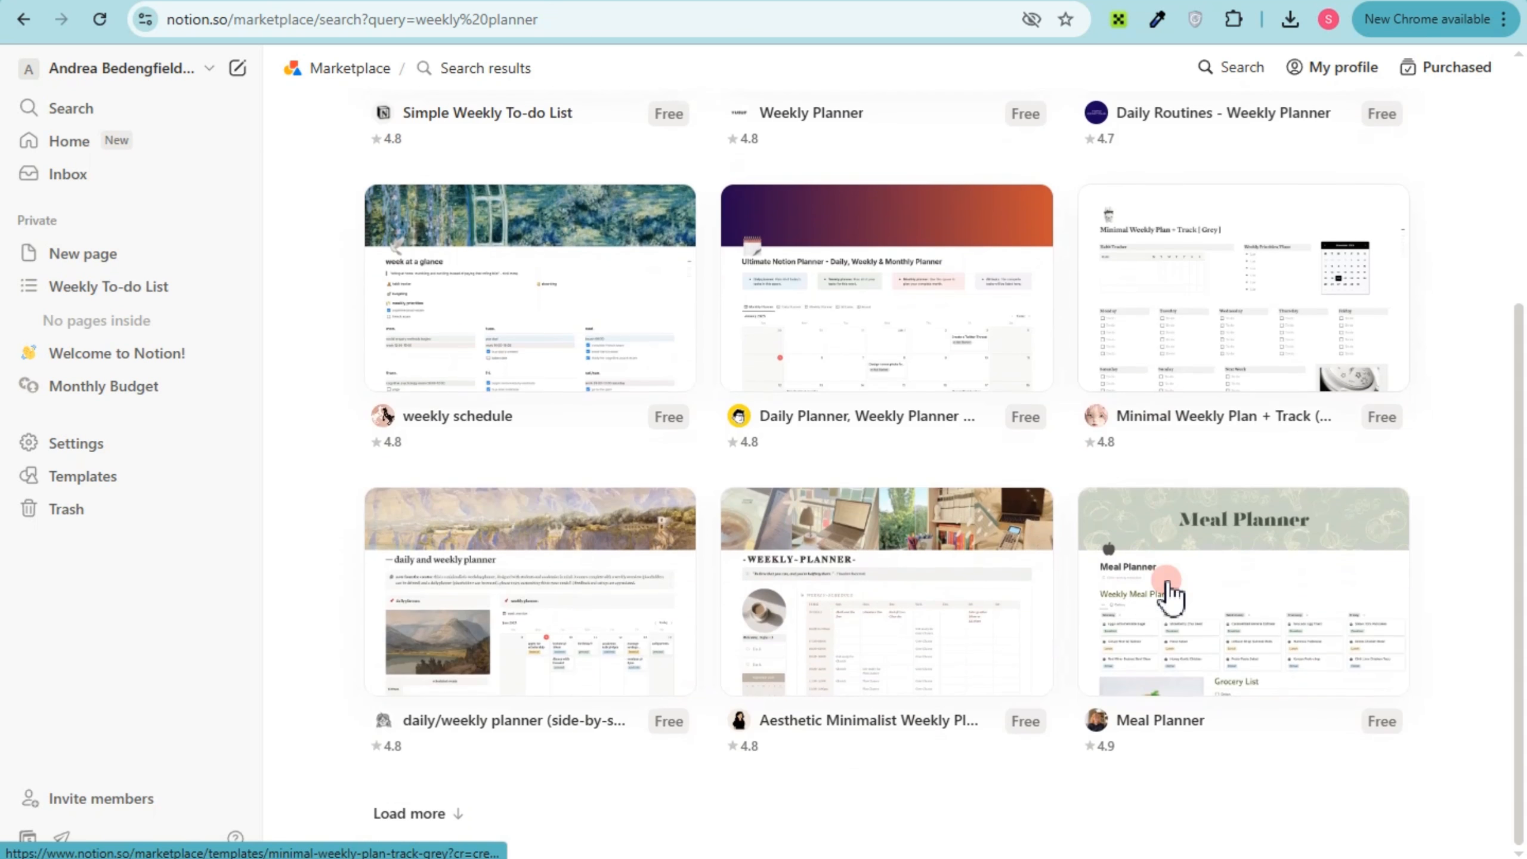
pyautogui.scroll(5, 1169, 592)
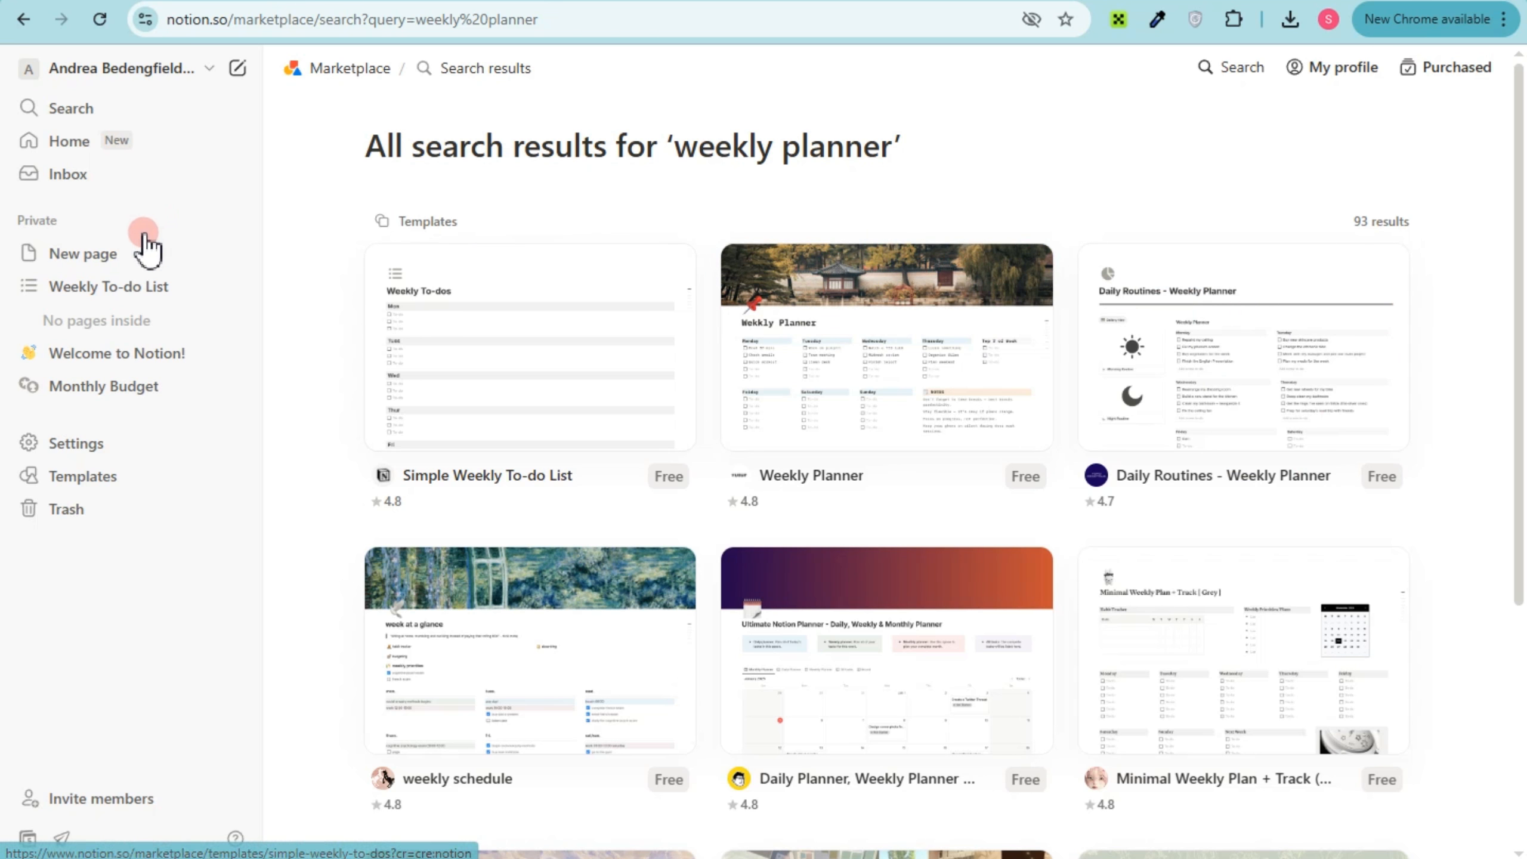
# Return to the new blank page and title it "Weekly Planner"
pyautogui.click(130, 258)
pyautogui.click(594, 245)
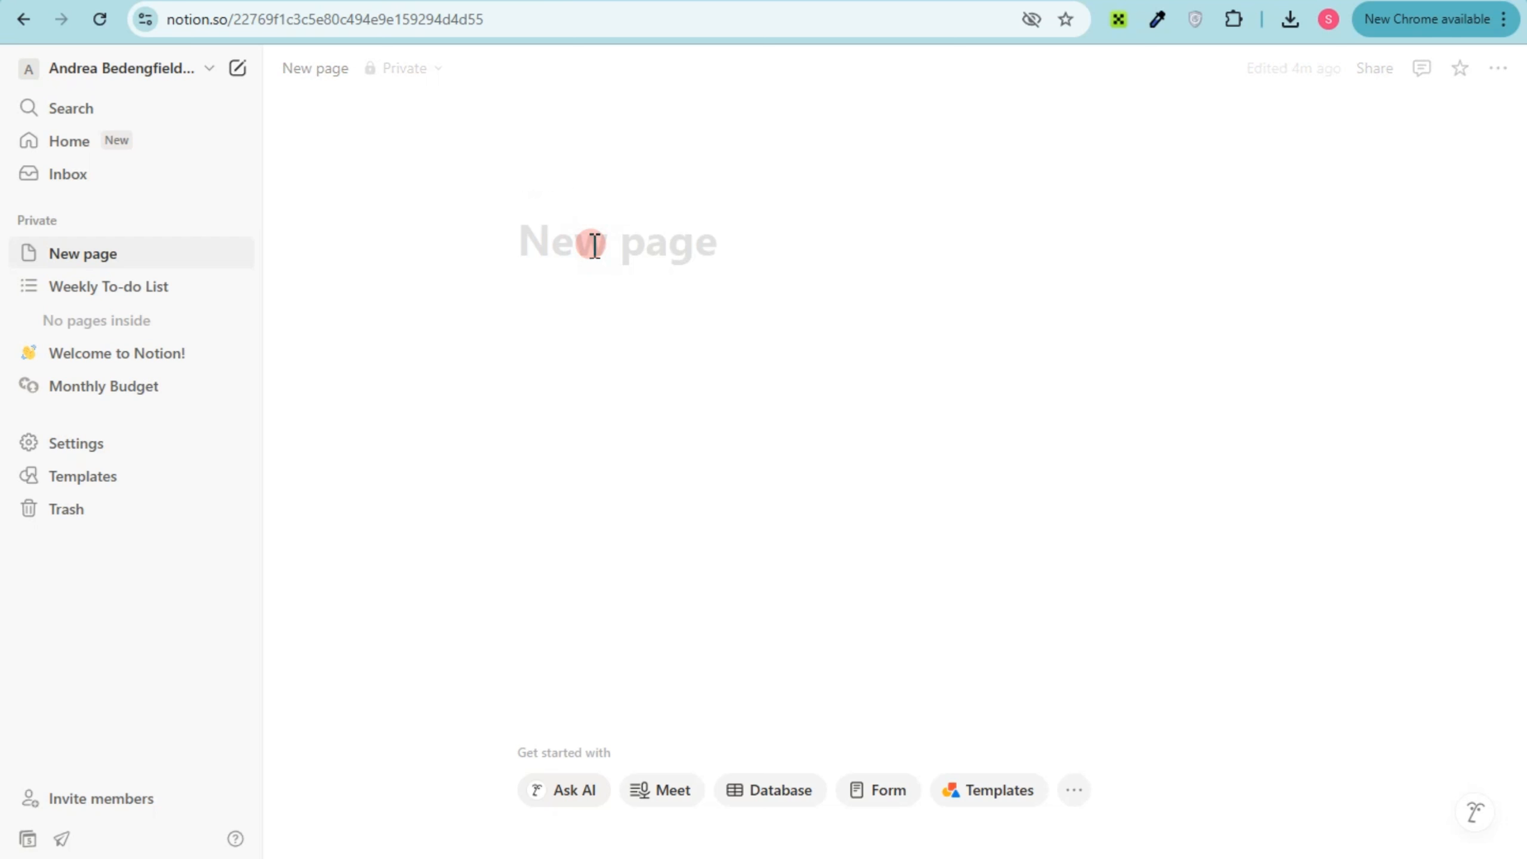
pyautogui.write('Weekly')
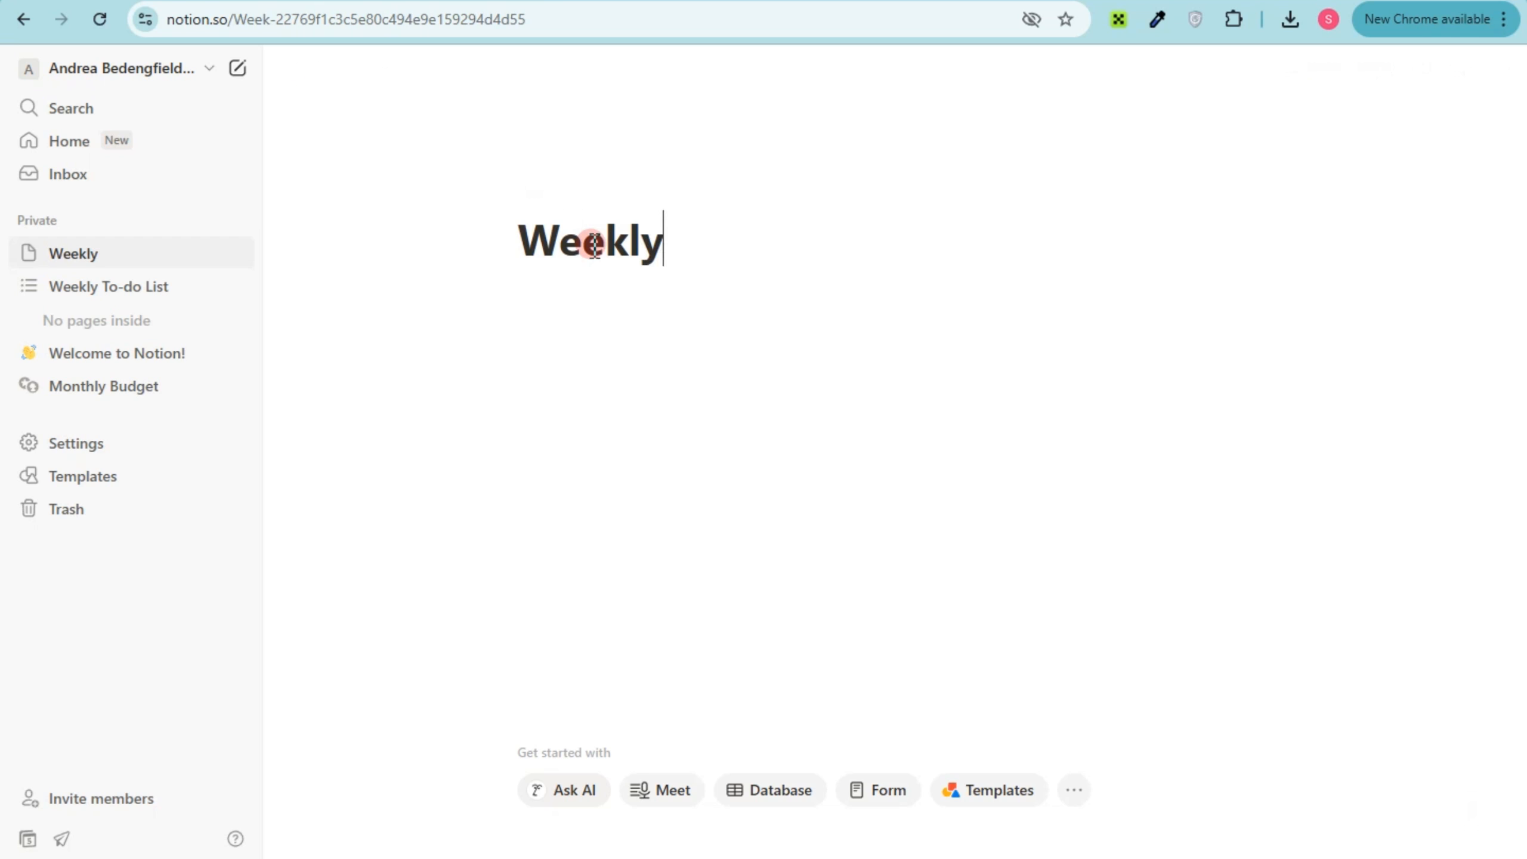
pyautogui.write(' Pla')
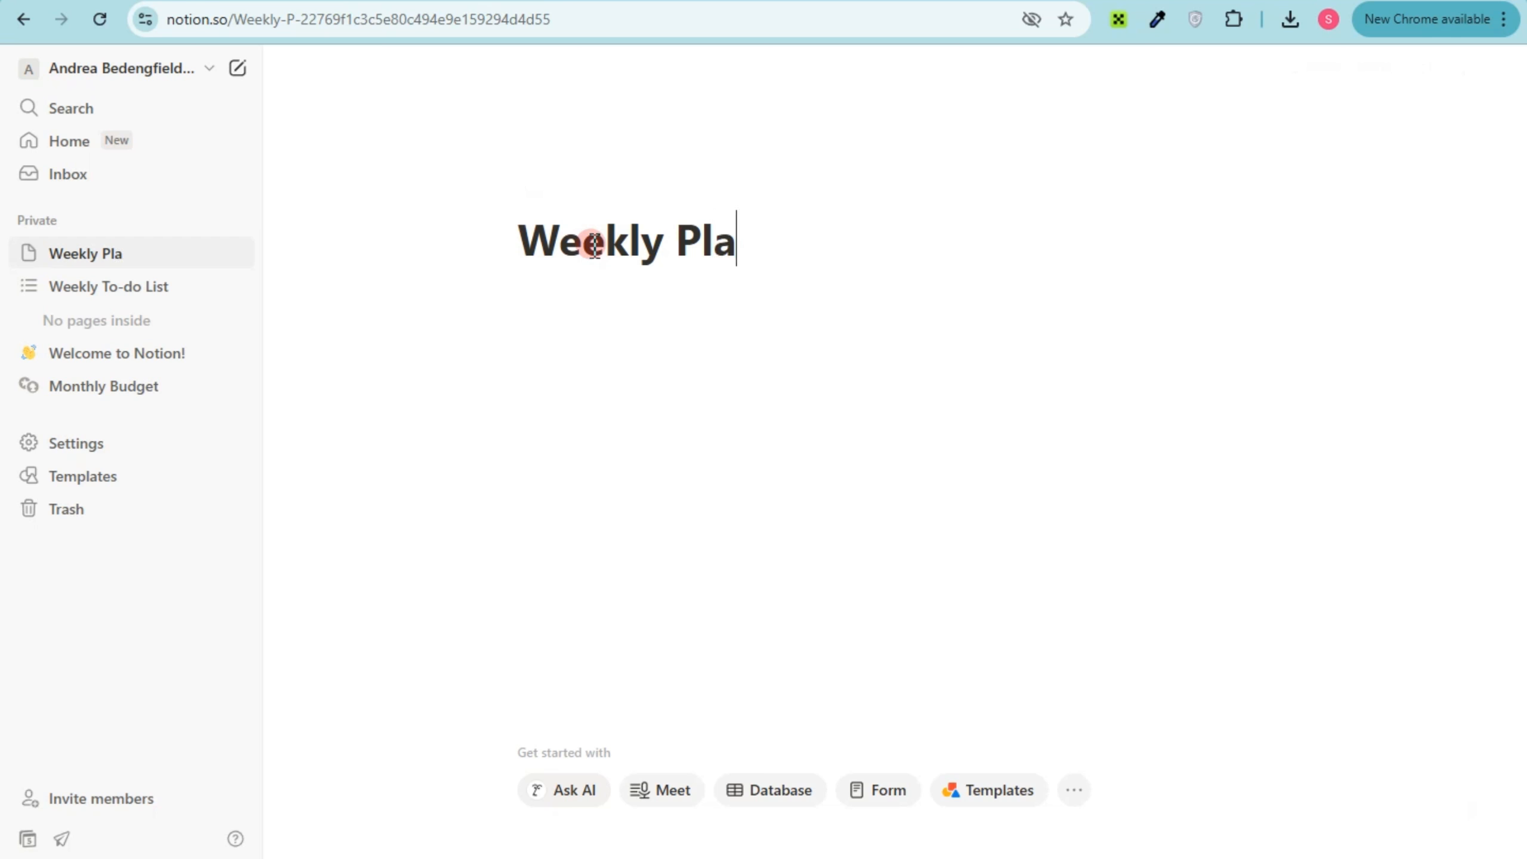
pyautogui.write('nner')
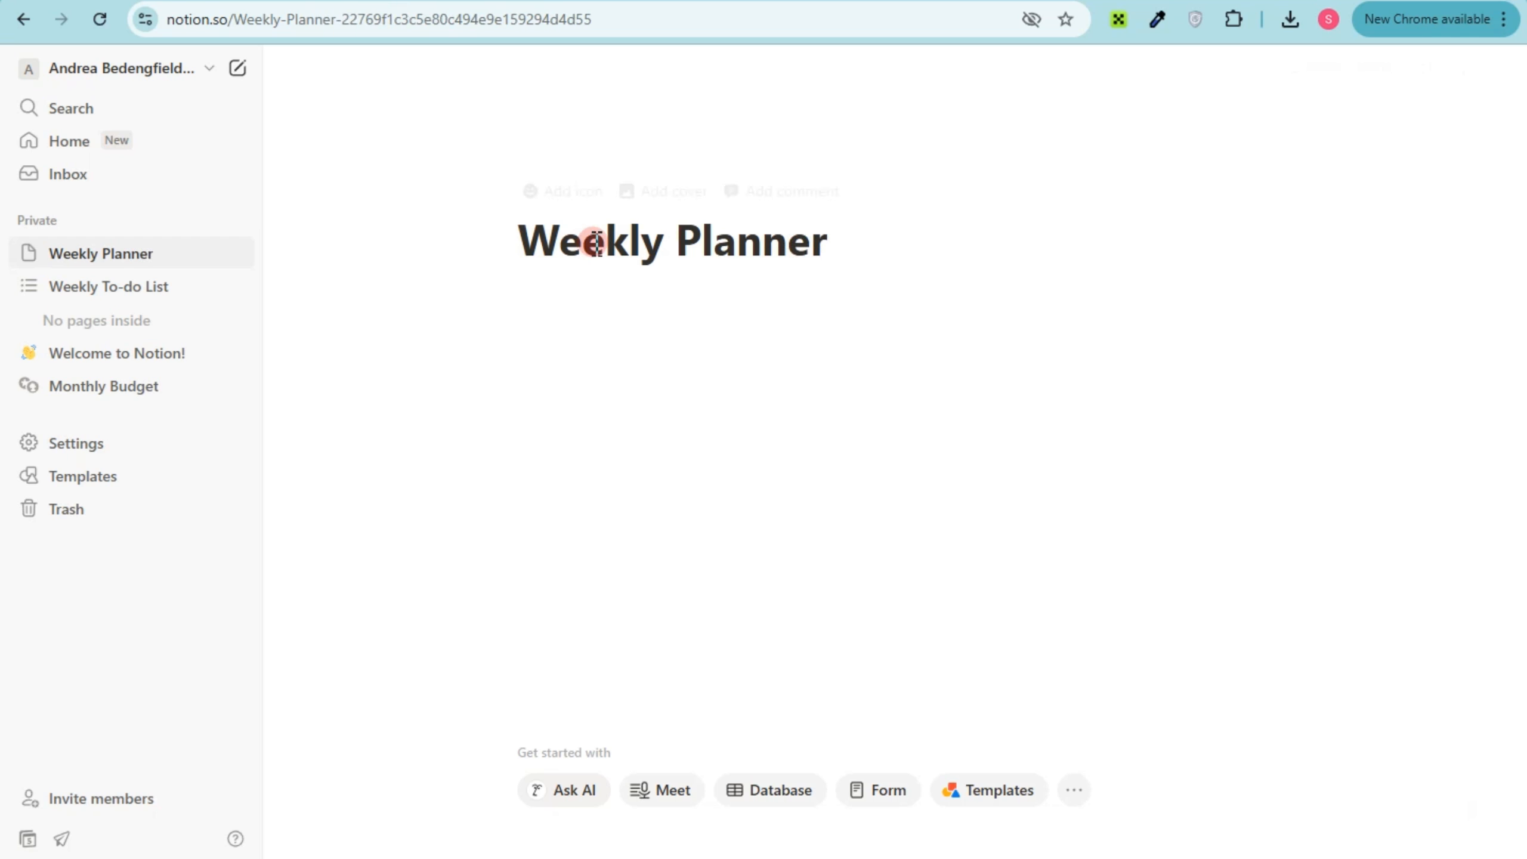
# Give the Weekly Planner page a red calendar emoji icon and a yellow "To do" notebook cover photo from Unsplash's planner images
pyautogui.click(569, 191)
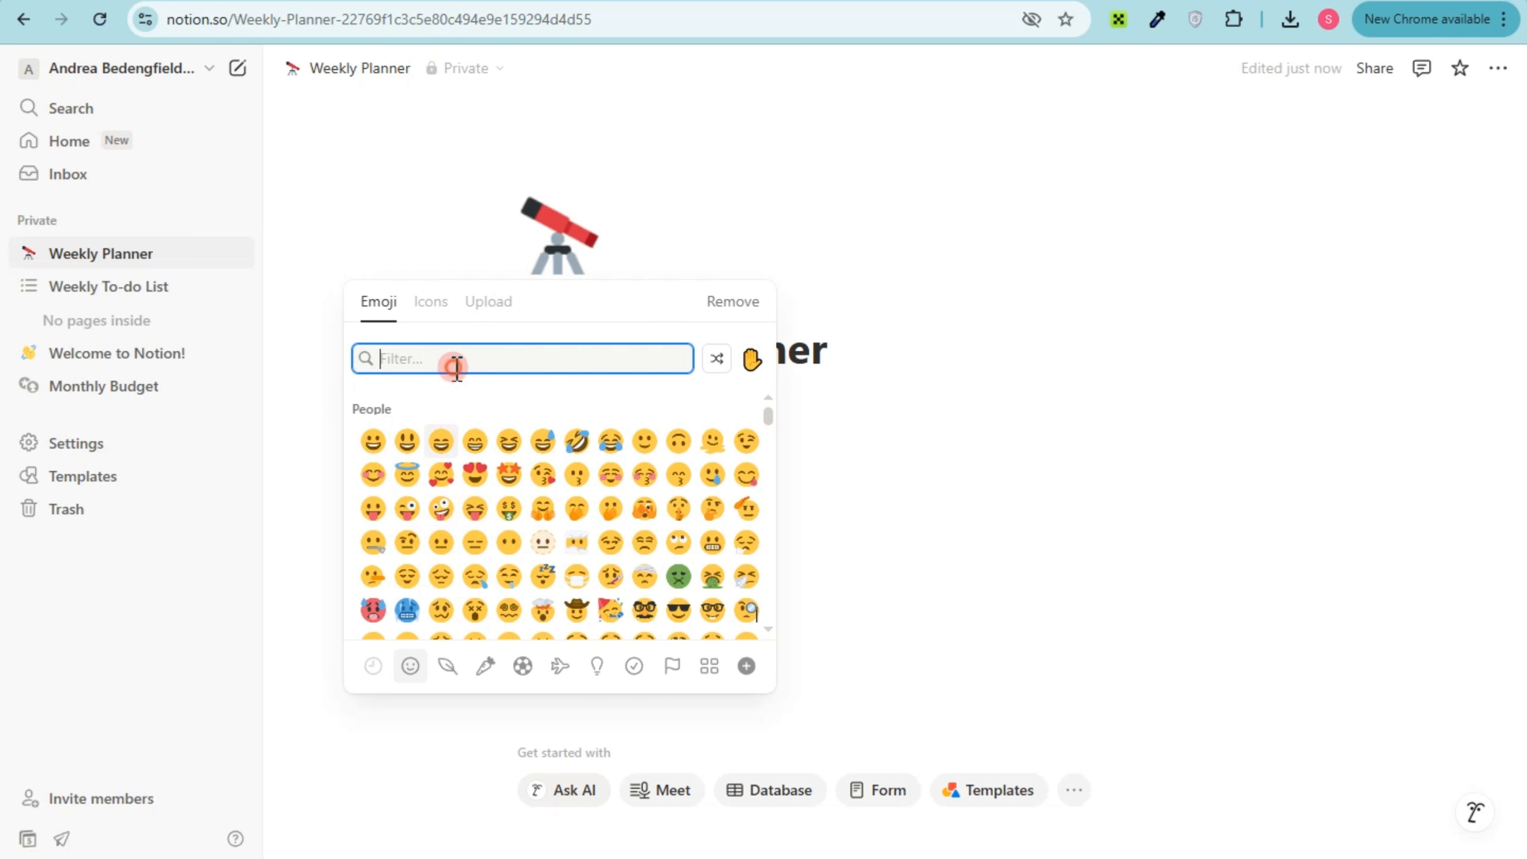
pyautogui.write('calen')
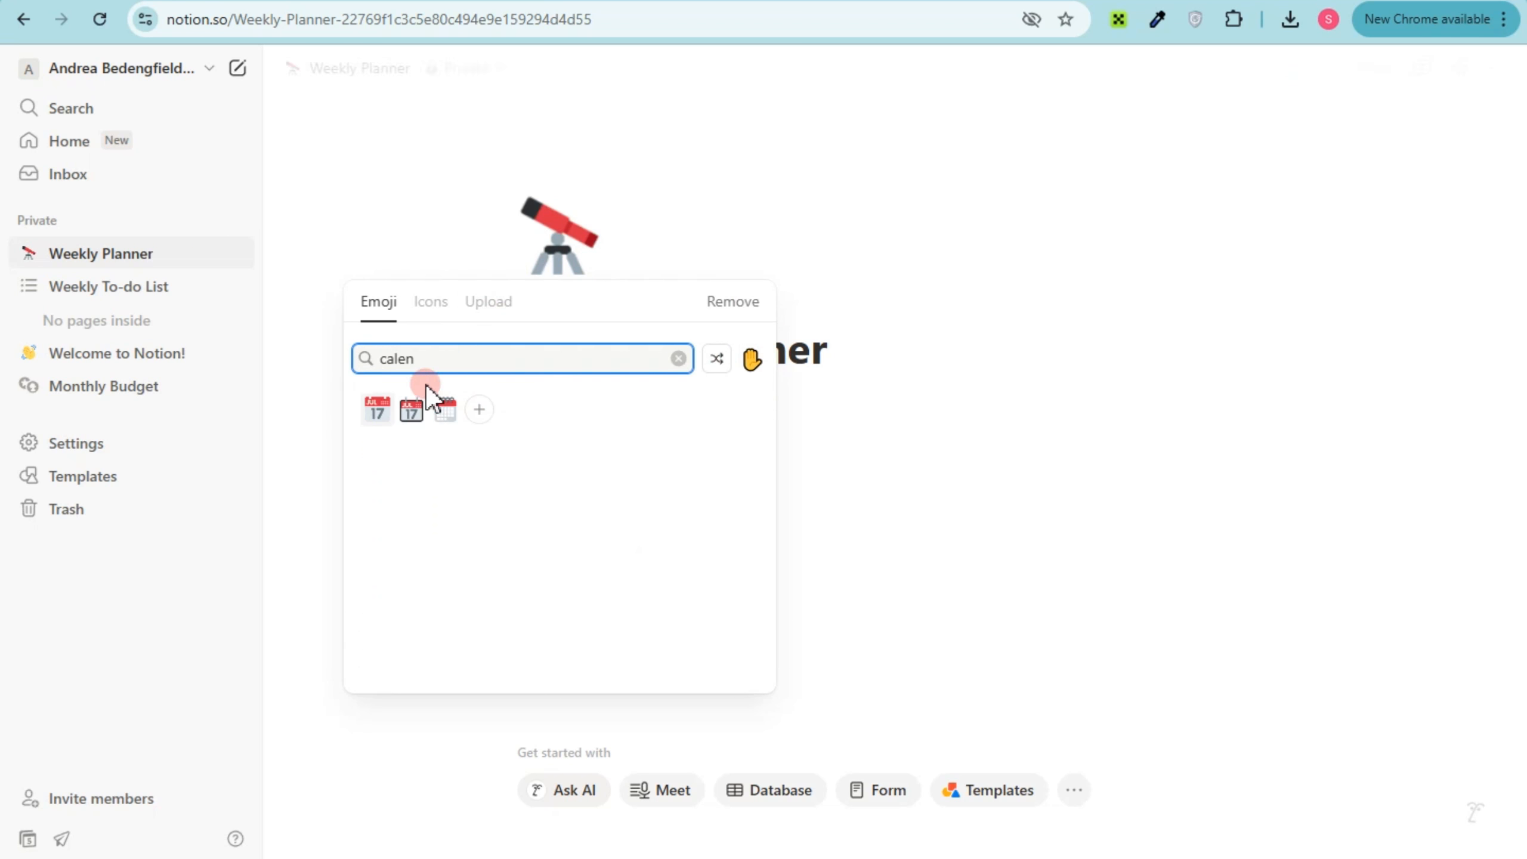
pyautogui.click(377, 411)
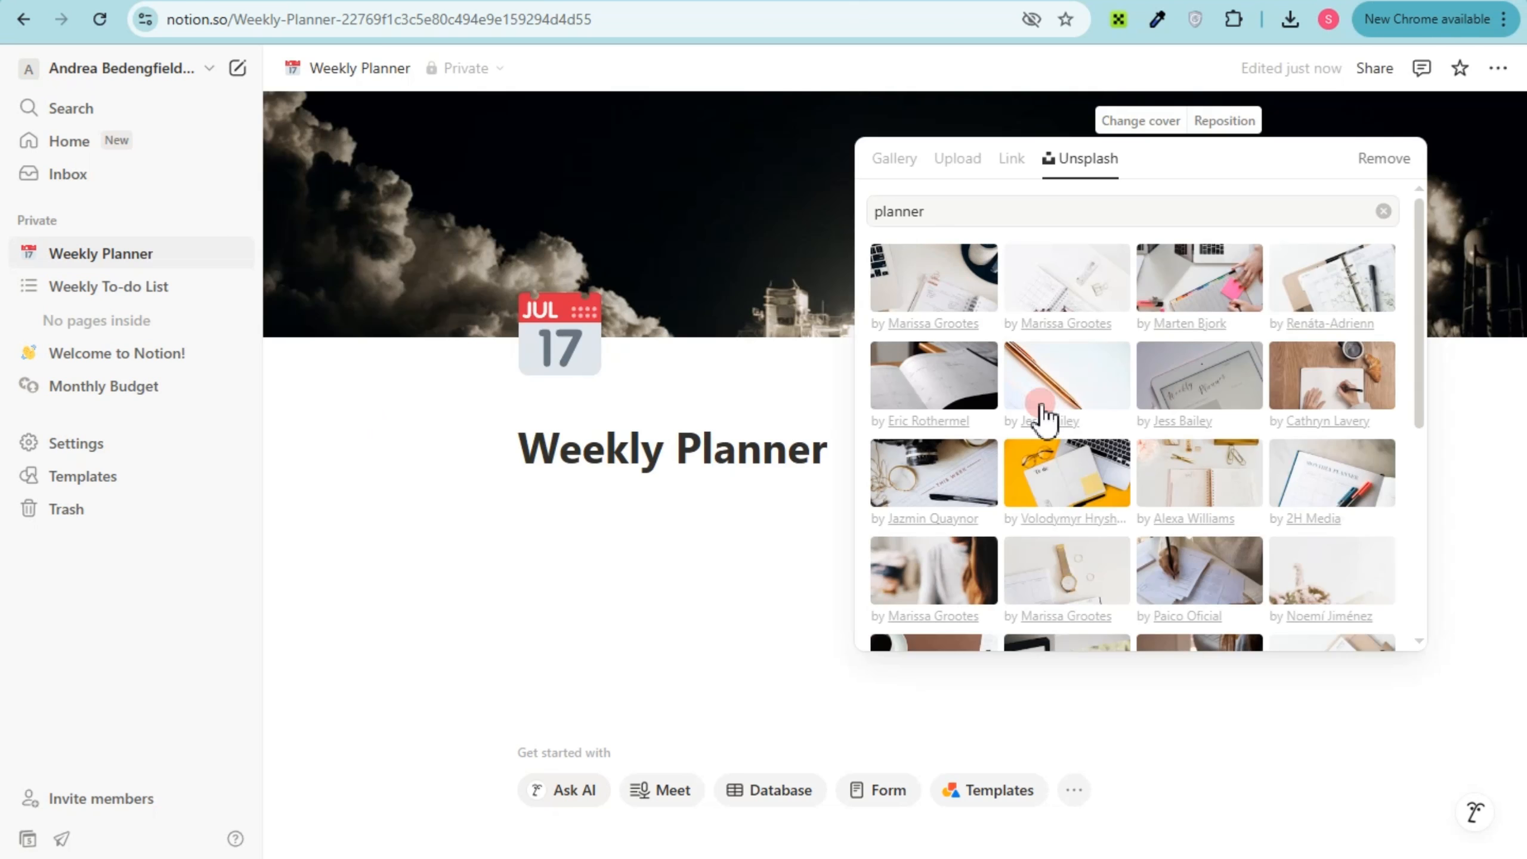
pyautogui.click(1058, 491)
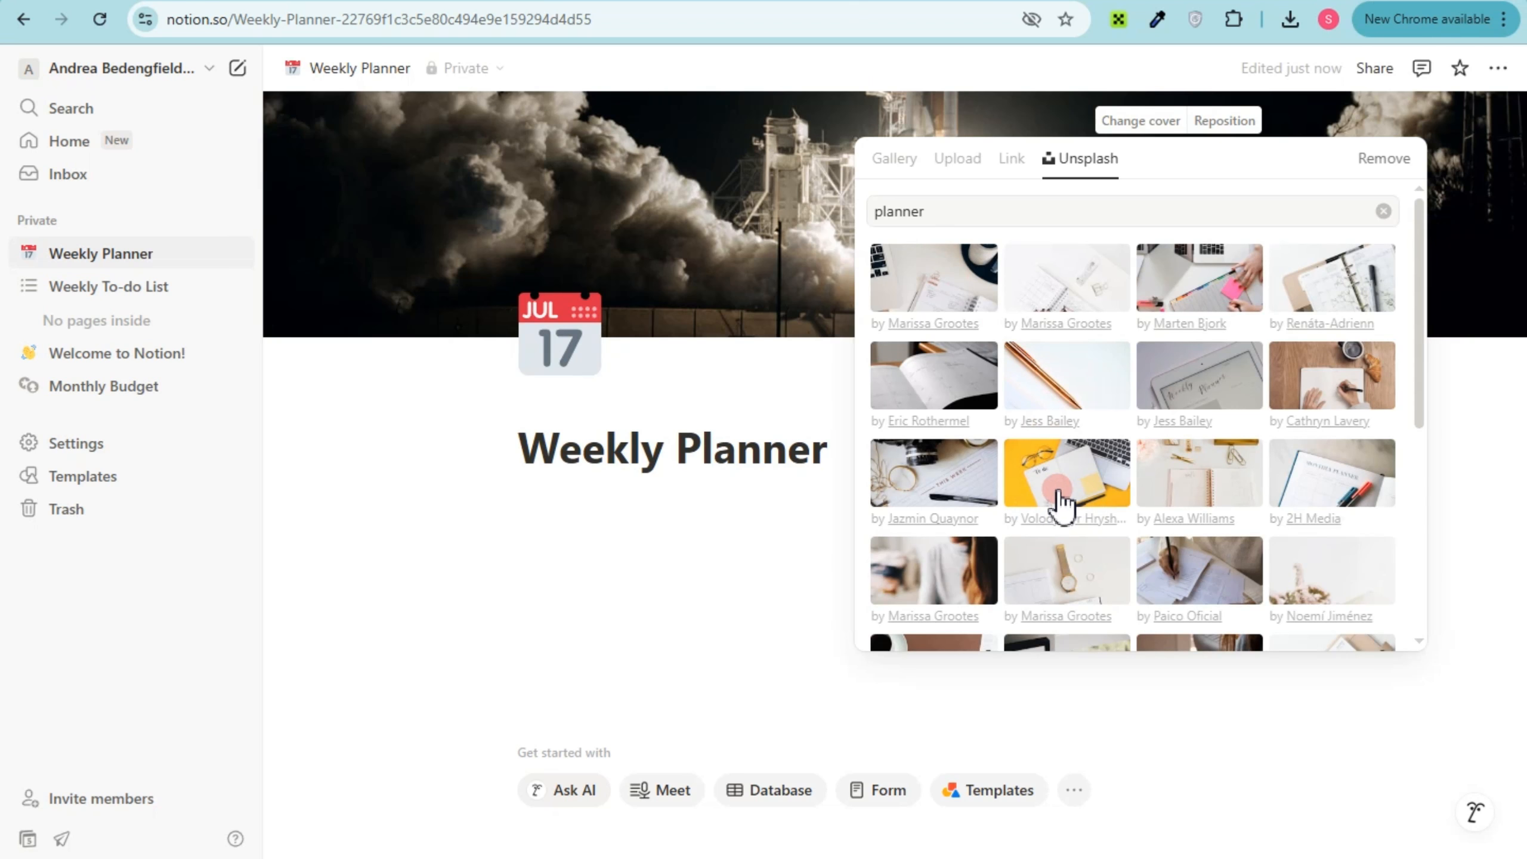
pyautogui.click(592, 476)
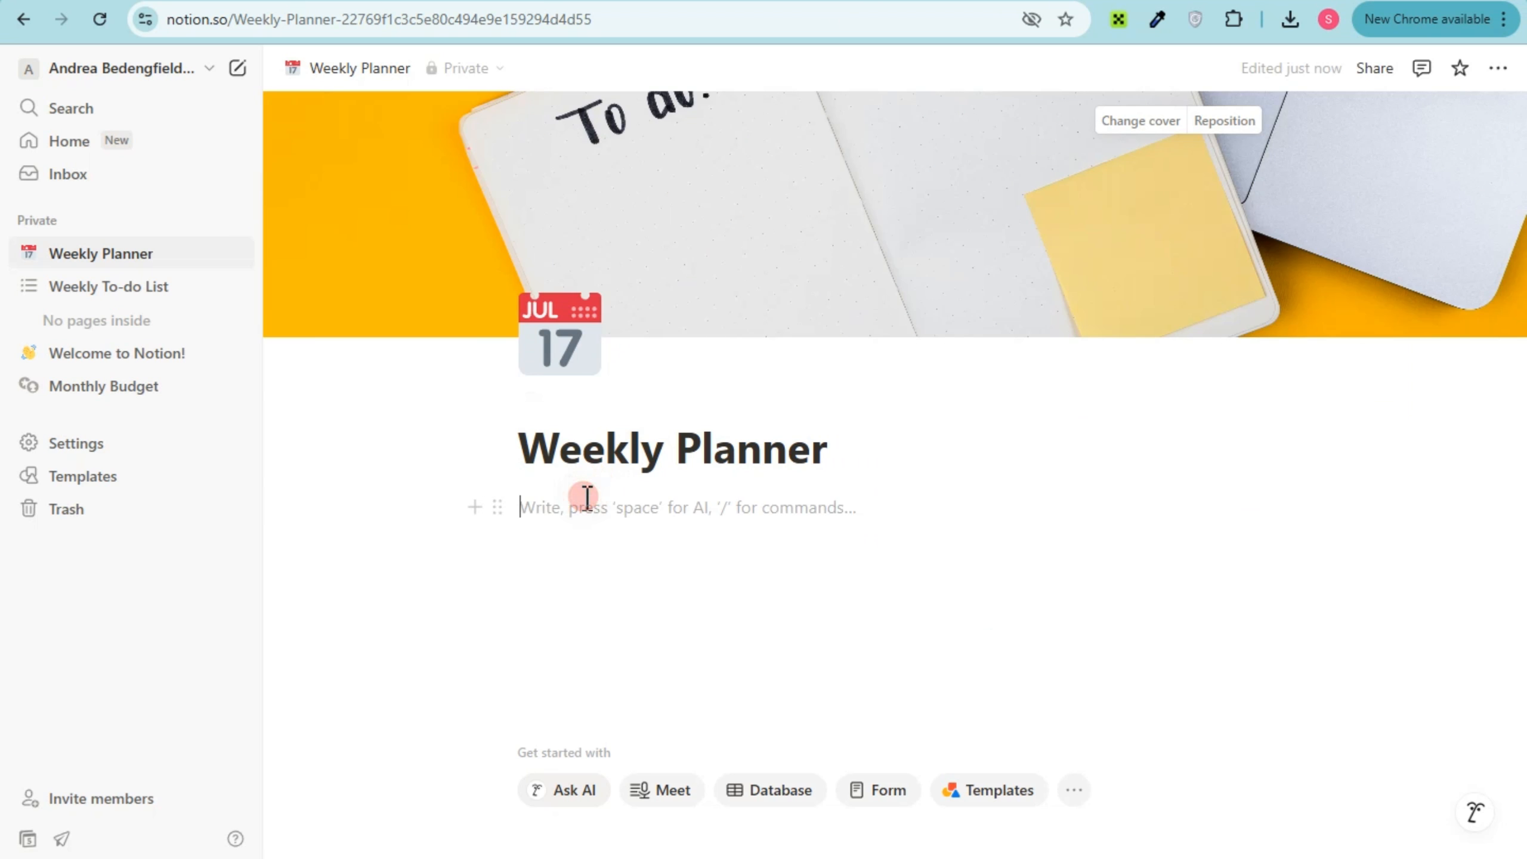
# Add a Heading 1 block reading "Monday" below the page title
pyautogui.write('/')
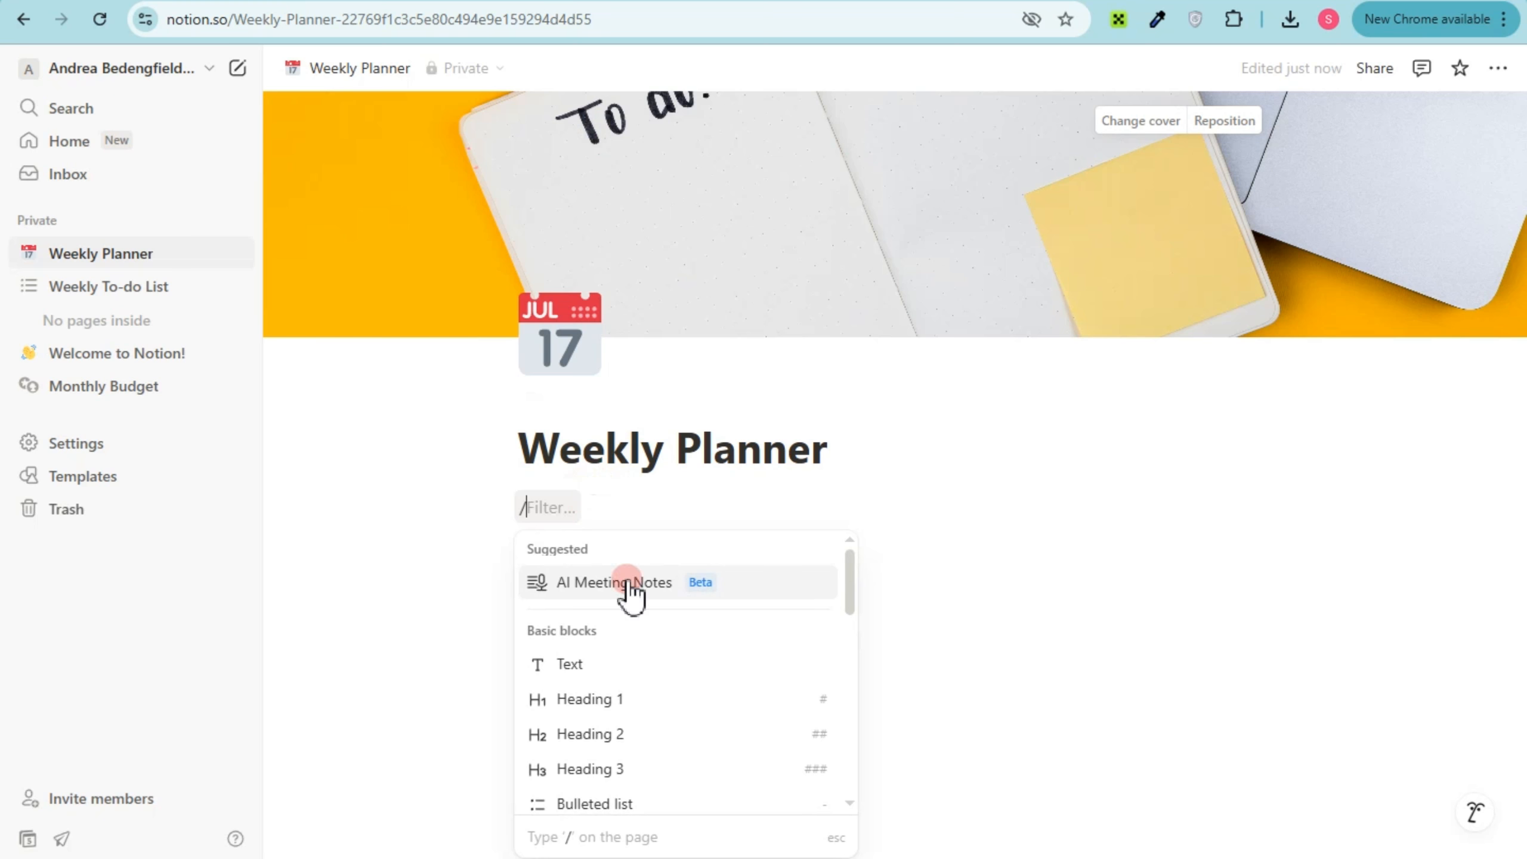
pyautogui.scroll(-2, 627, 665)
pyautogui.scroll(-3, 619, 637)
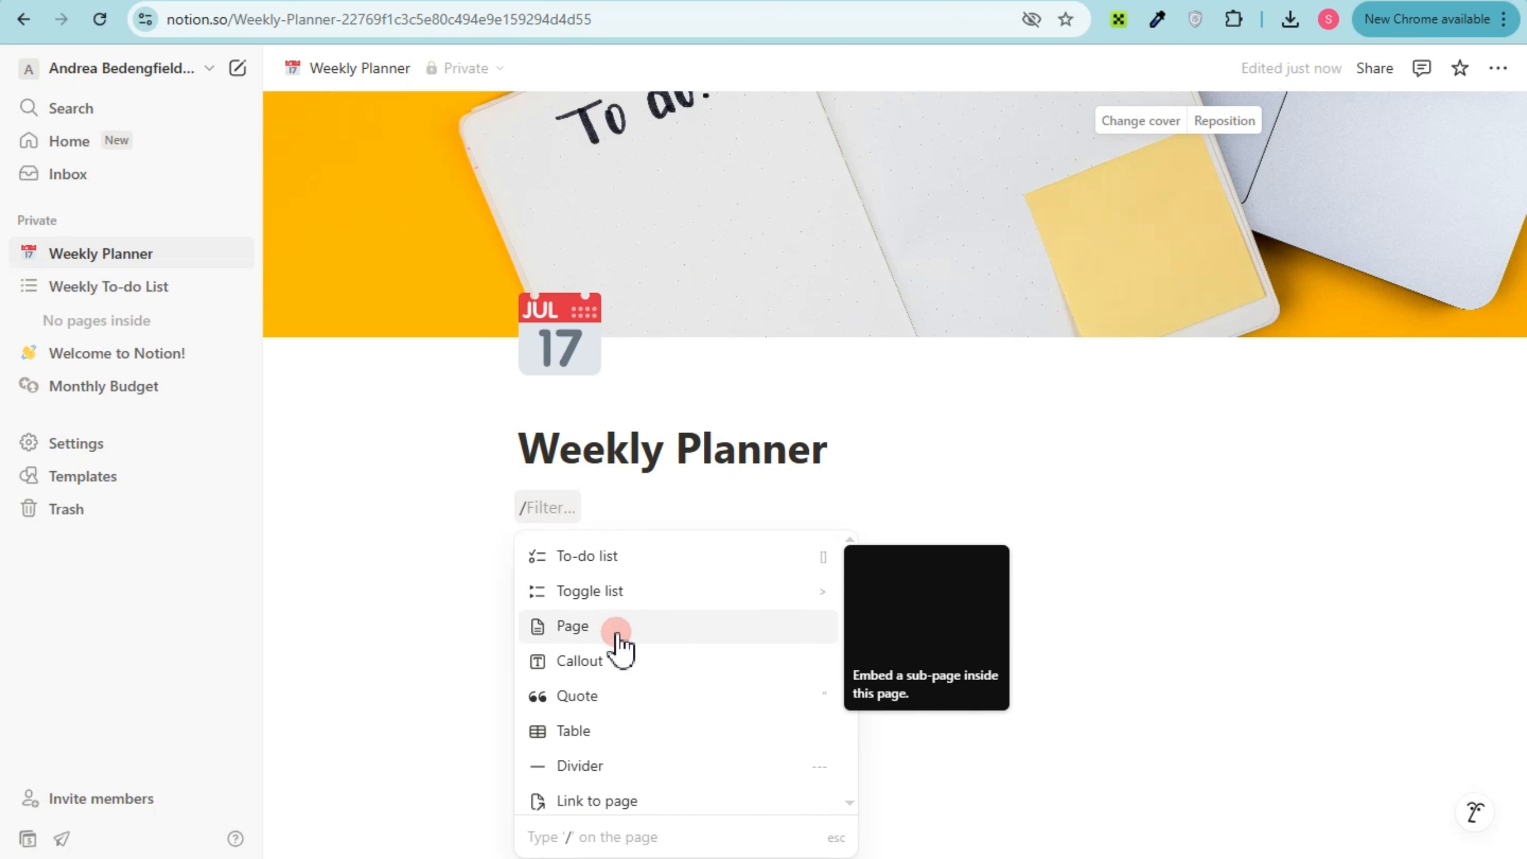
pyautogui.scroll(5, 616, 631)
pyautogui.click(619, 595)
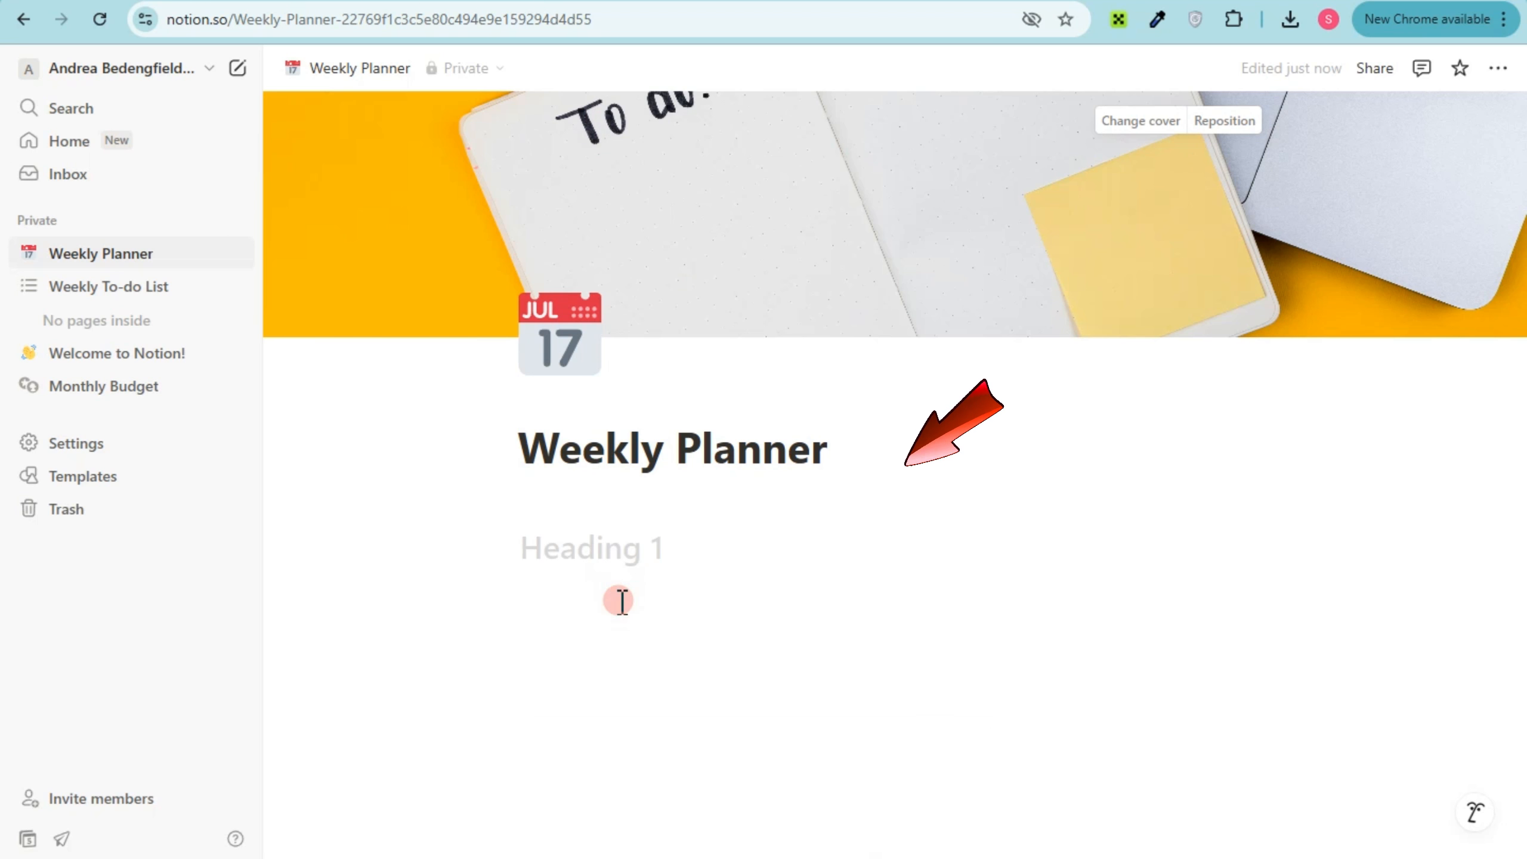
pyautogui.write('Monda')
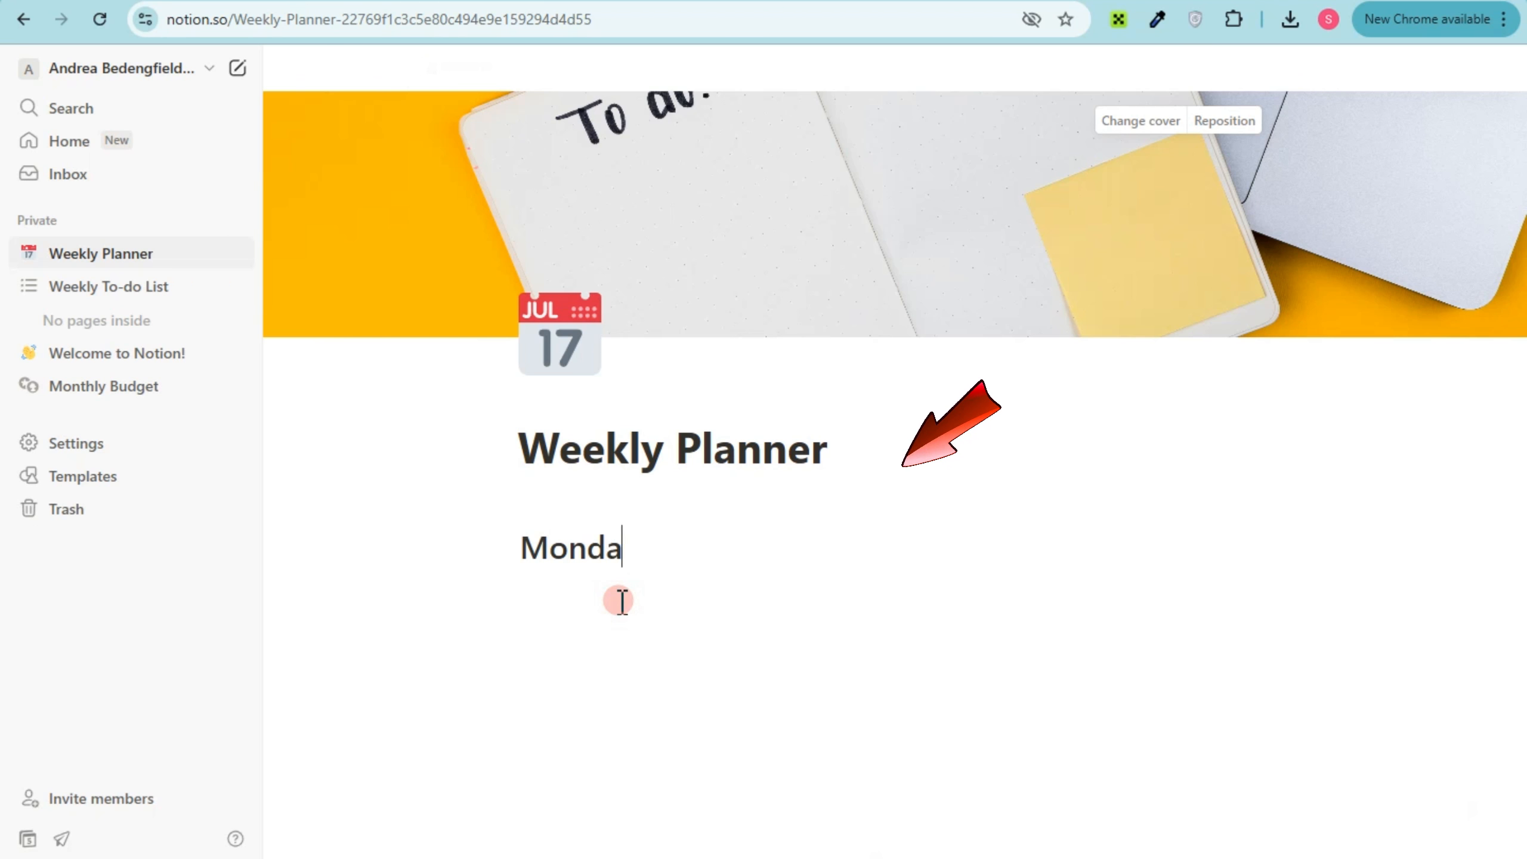
pyautogui.write('y')
pyautogui.press('Return')
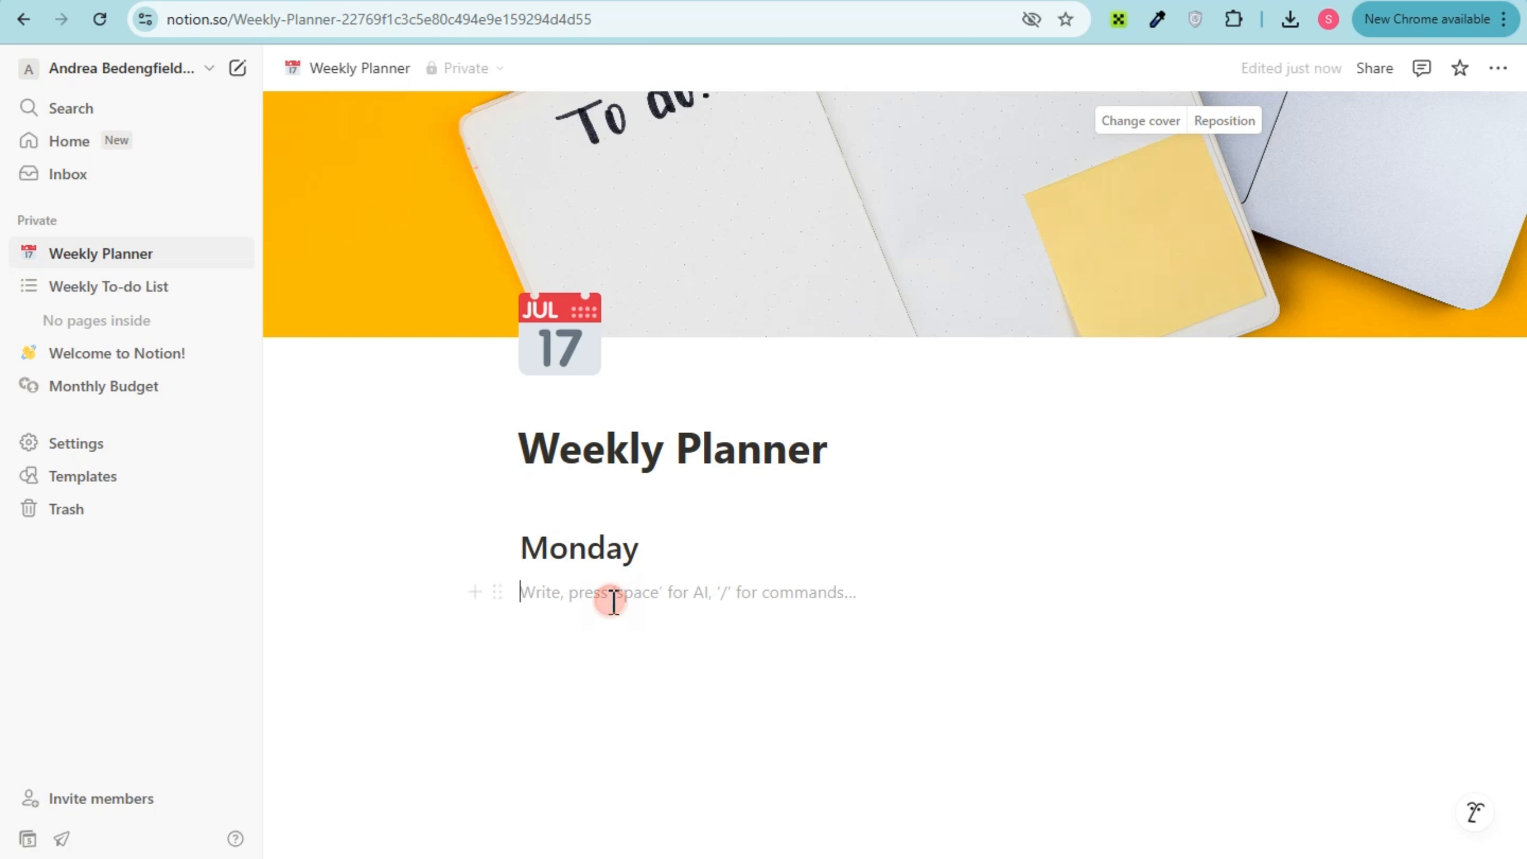
# Insert a simple table under the Monday heading and widen its second column
pyautogui.write('/')
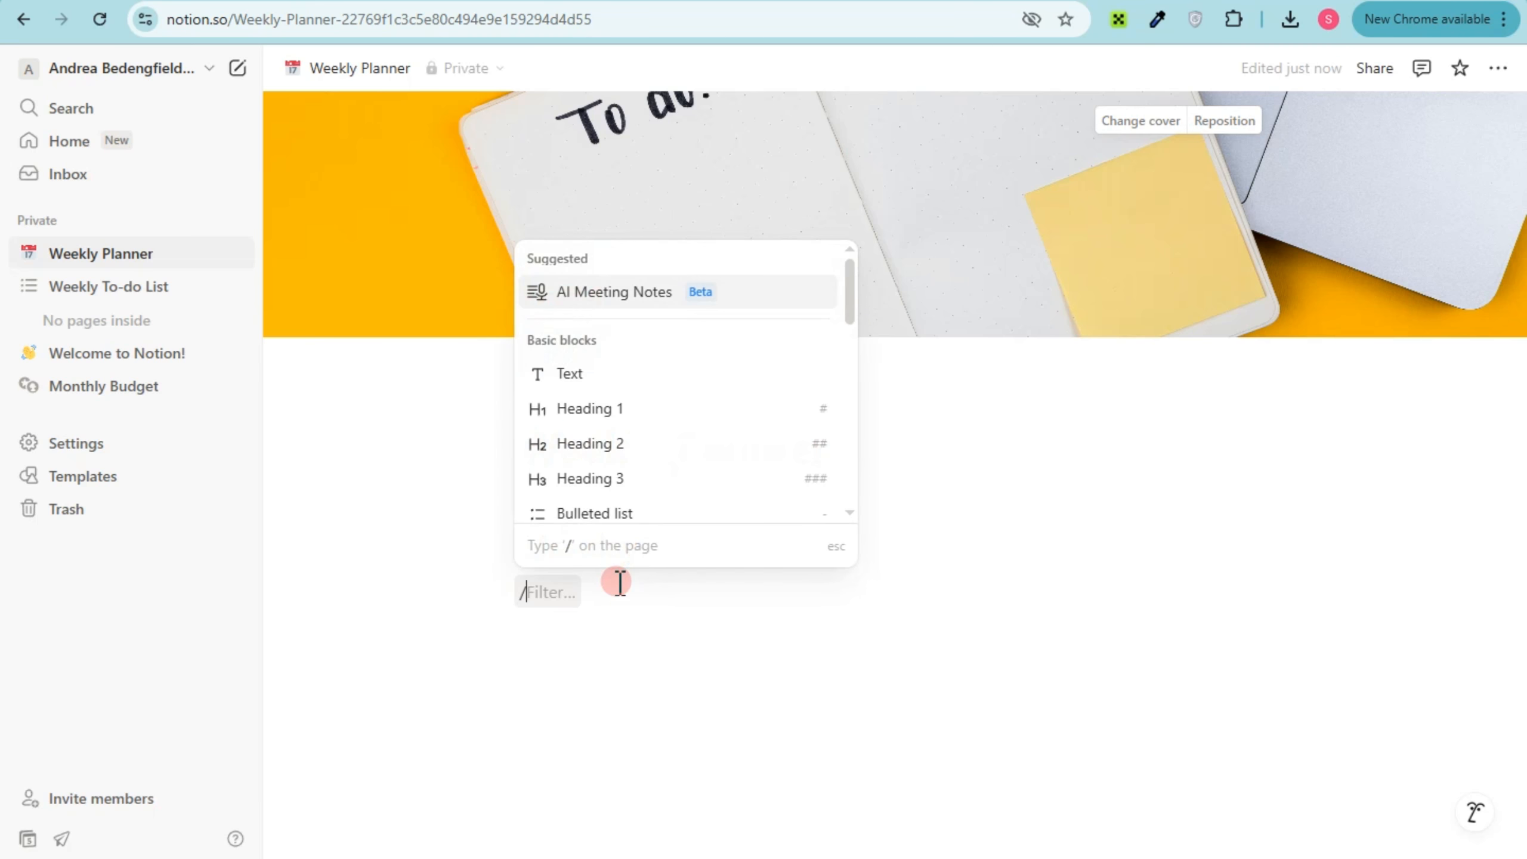
pyautogui.scroll(-5, 647, 403)
pyautogui.scroll(5, 628, 369)
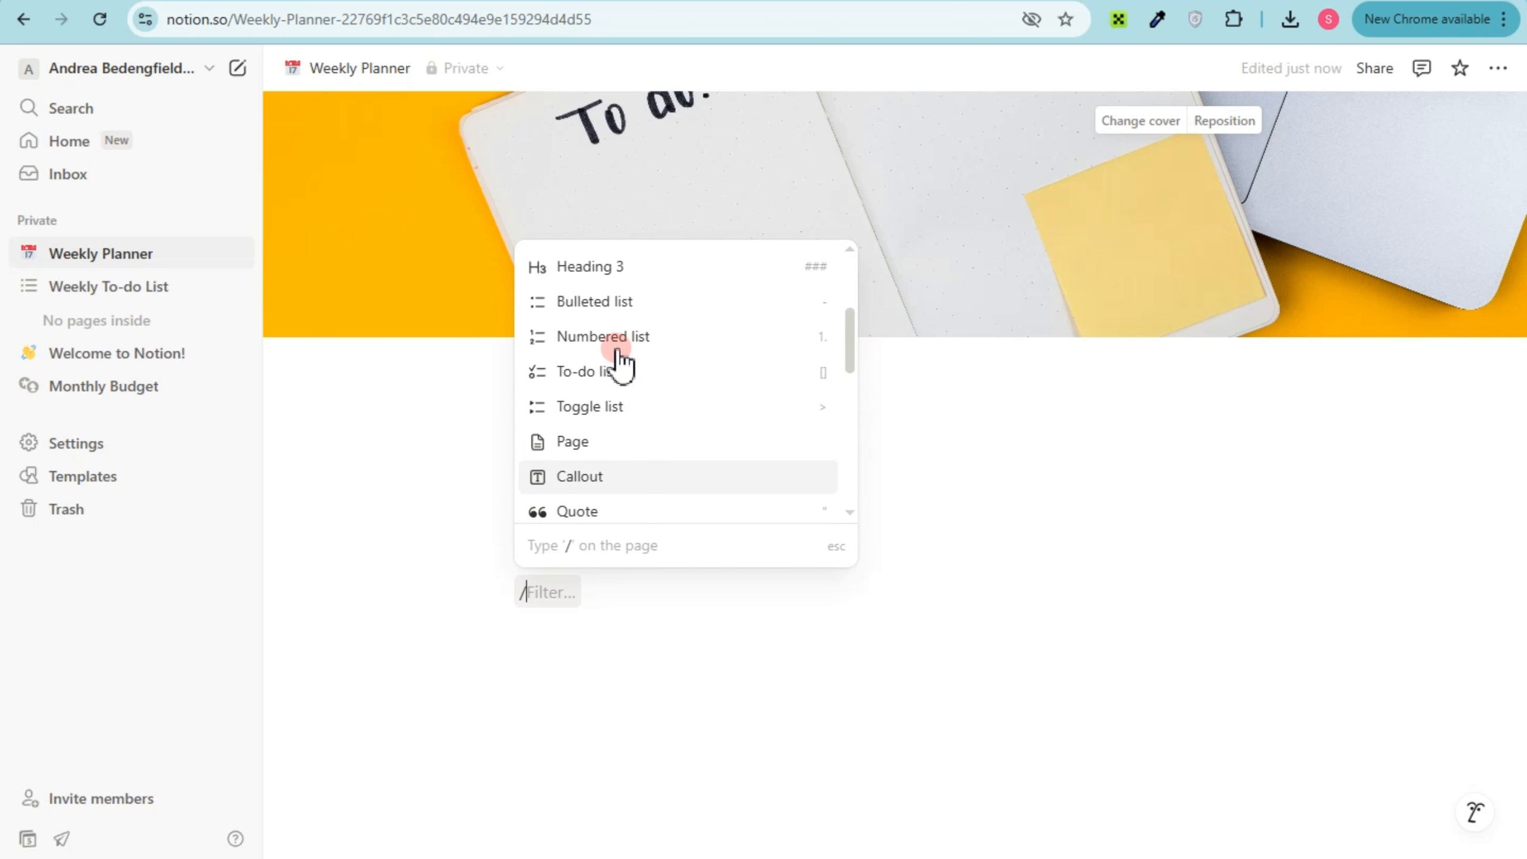
pyautogui.scroll(-6, 608, 376)
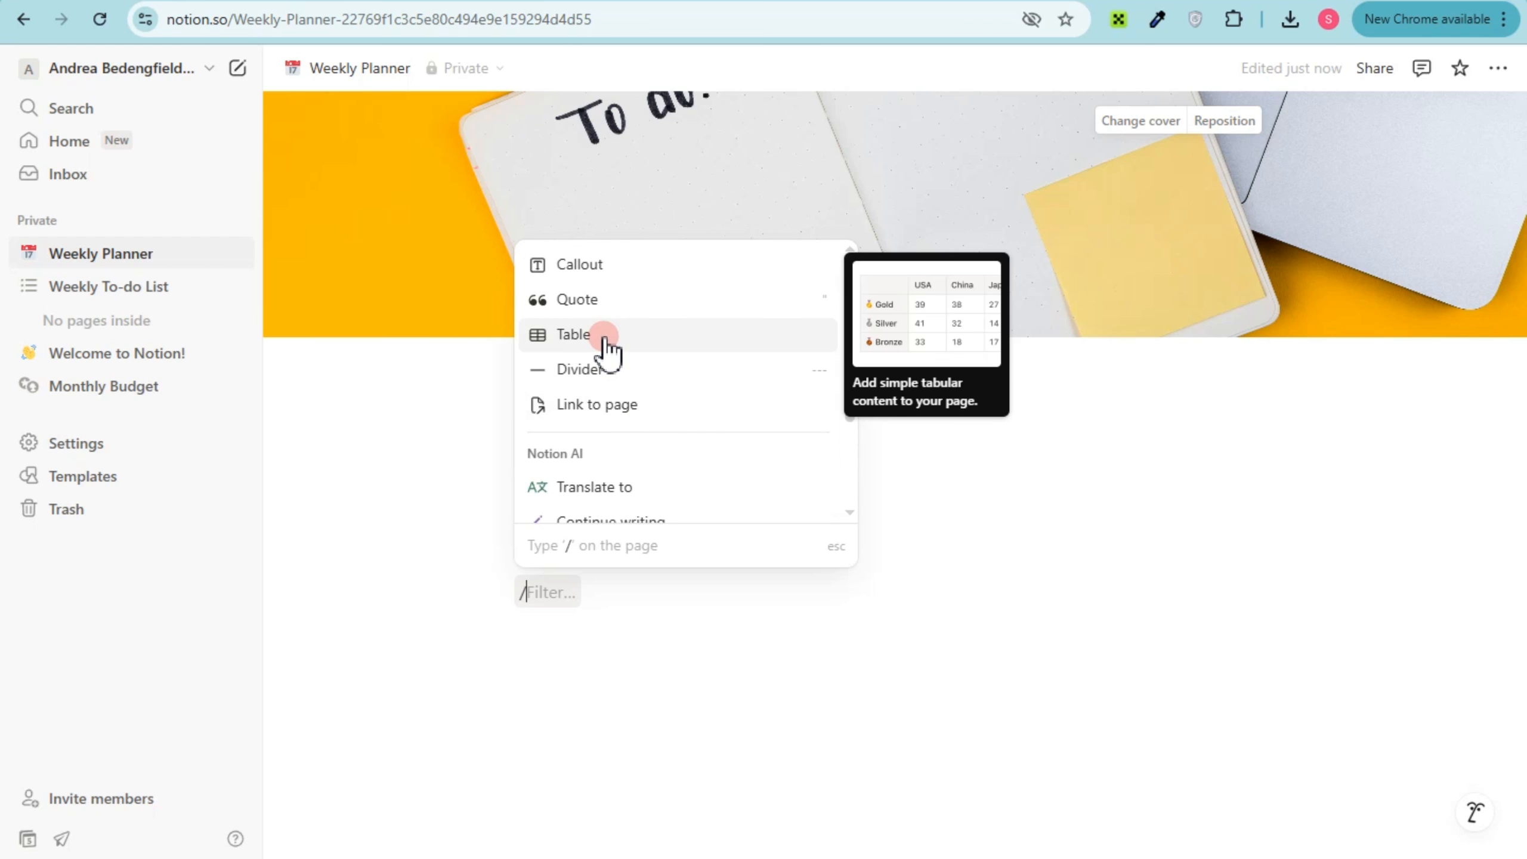
pyautogui.click(604, 337)
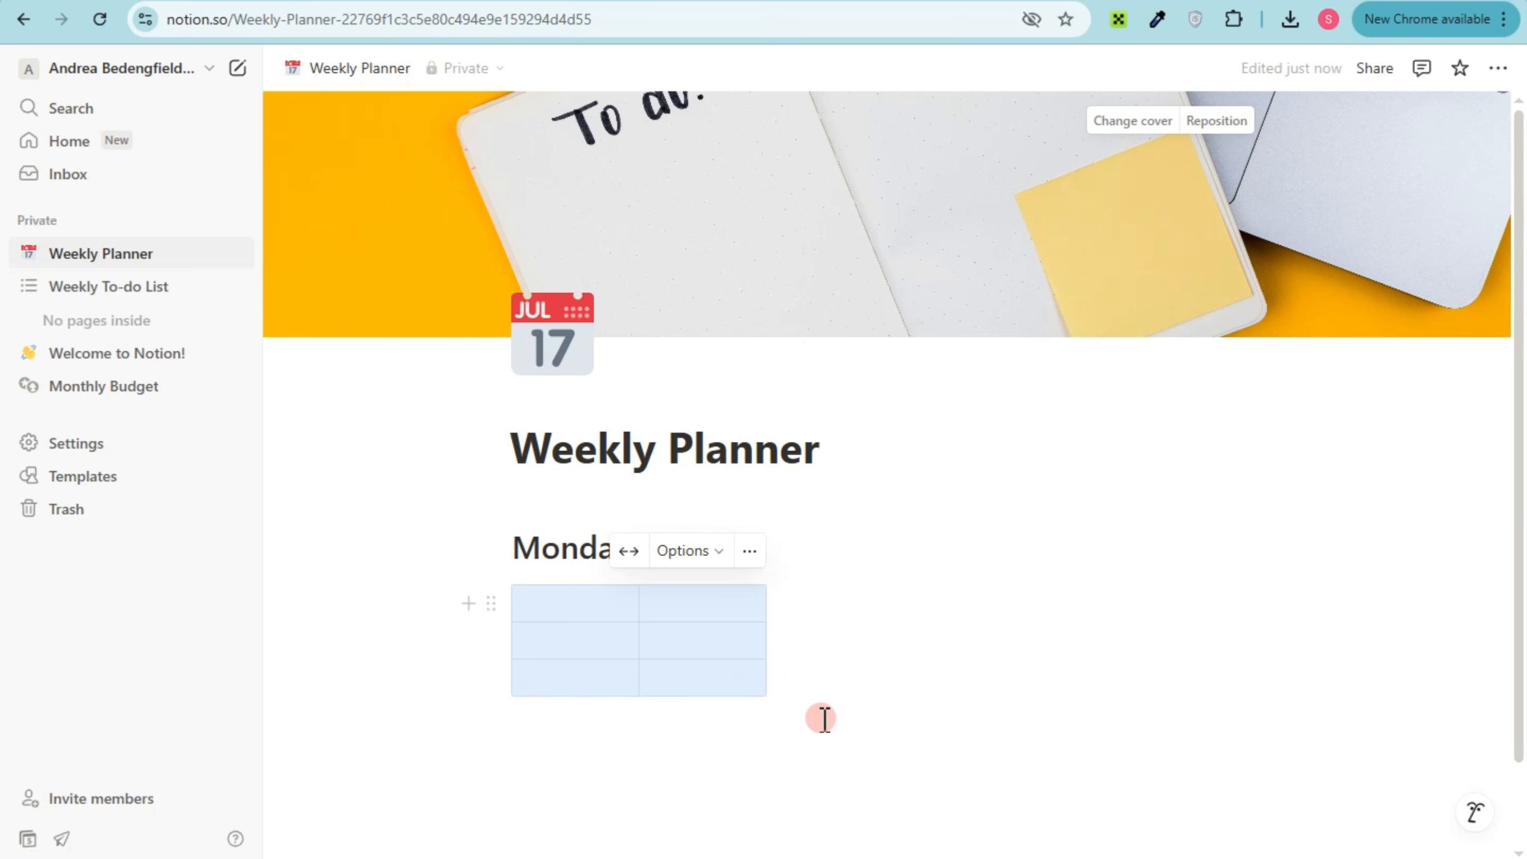
pyautogui.moveTo(766, 674); pyautogui.dragTo(830, 673)
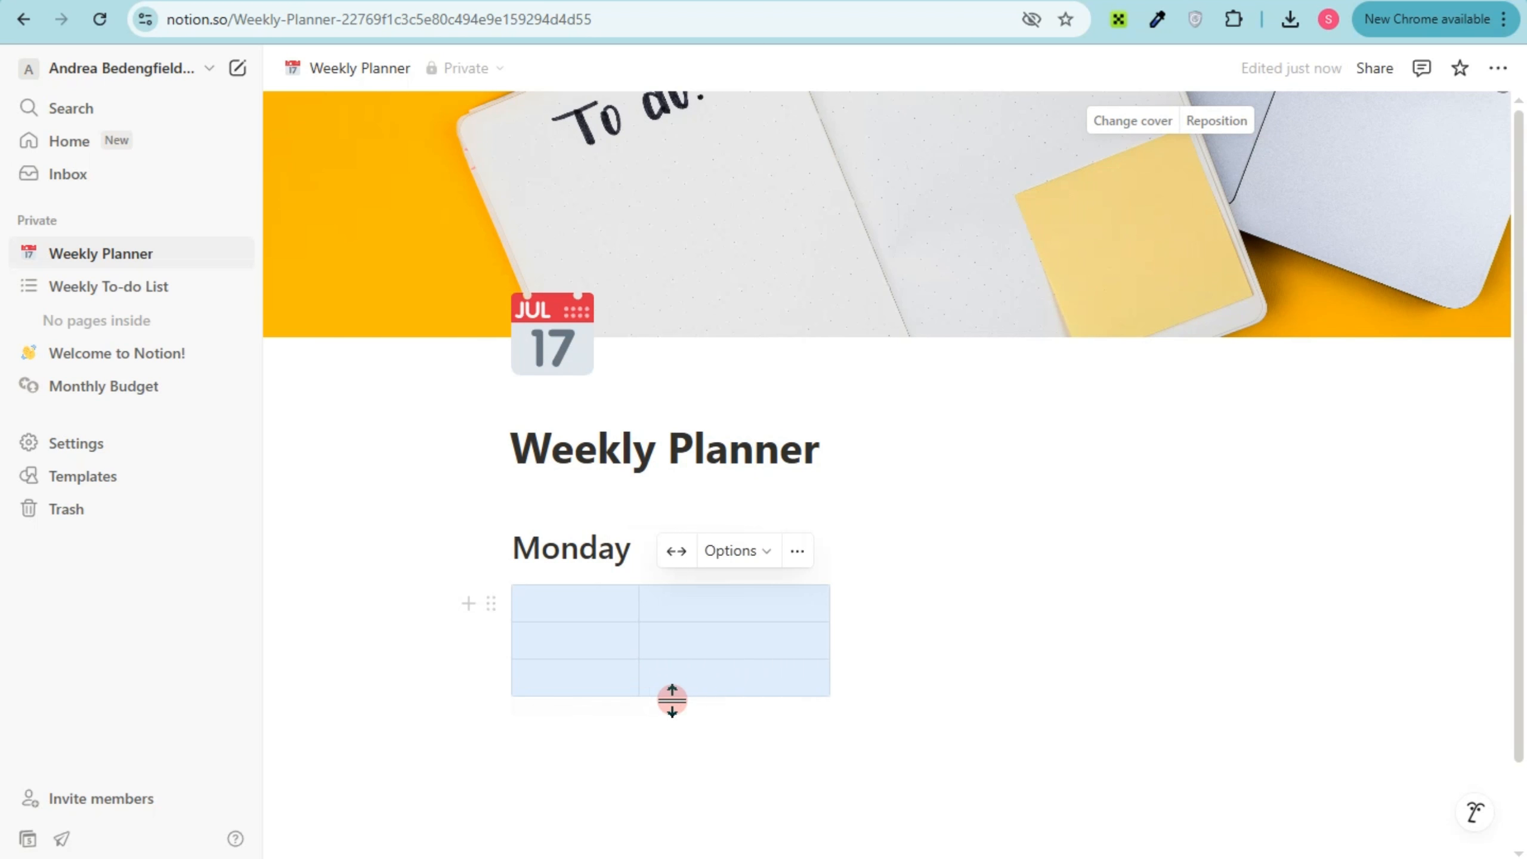
# Extend the table under the Monday heading to six rows and five columns
pyautogui.click(614, 700)
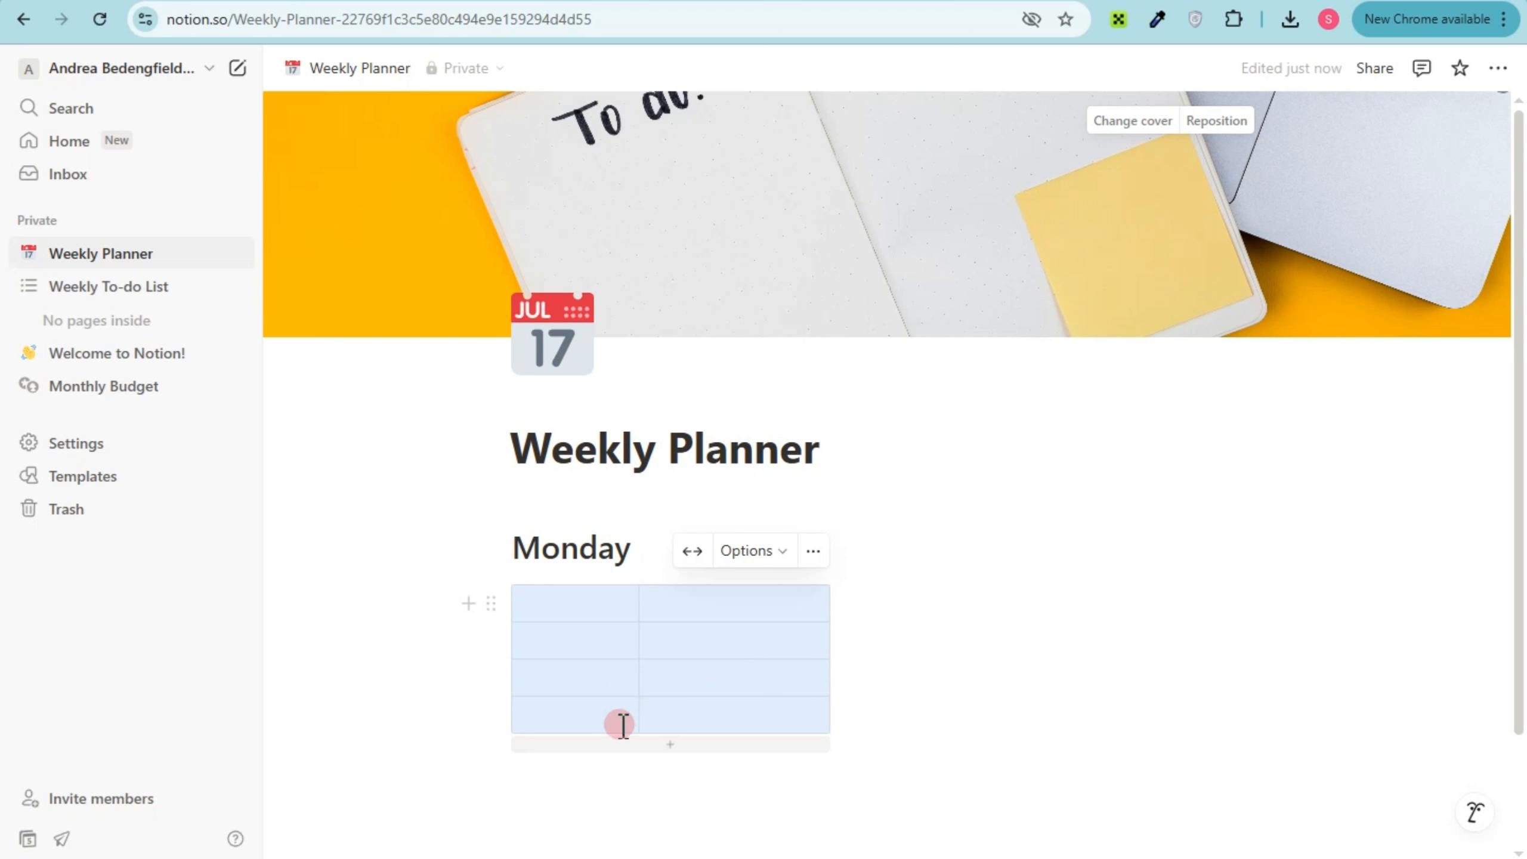
pyautogui.click(638, 743)
pyautogui.click(681, 778)
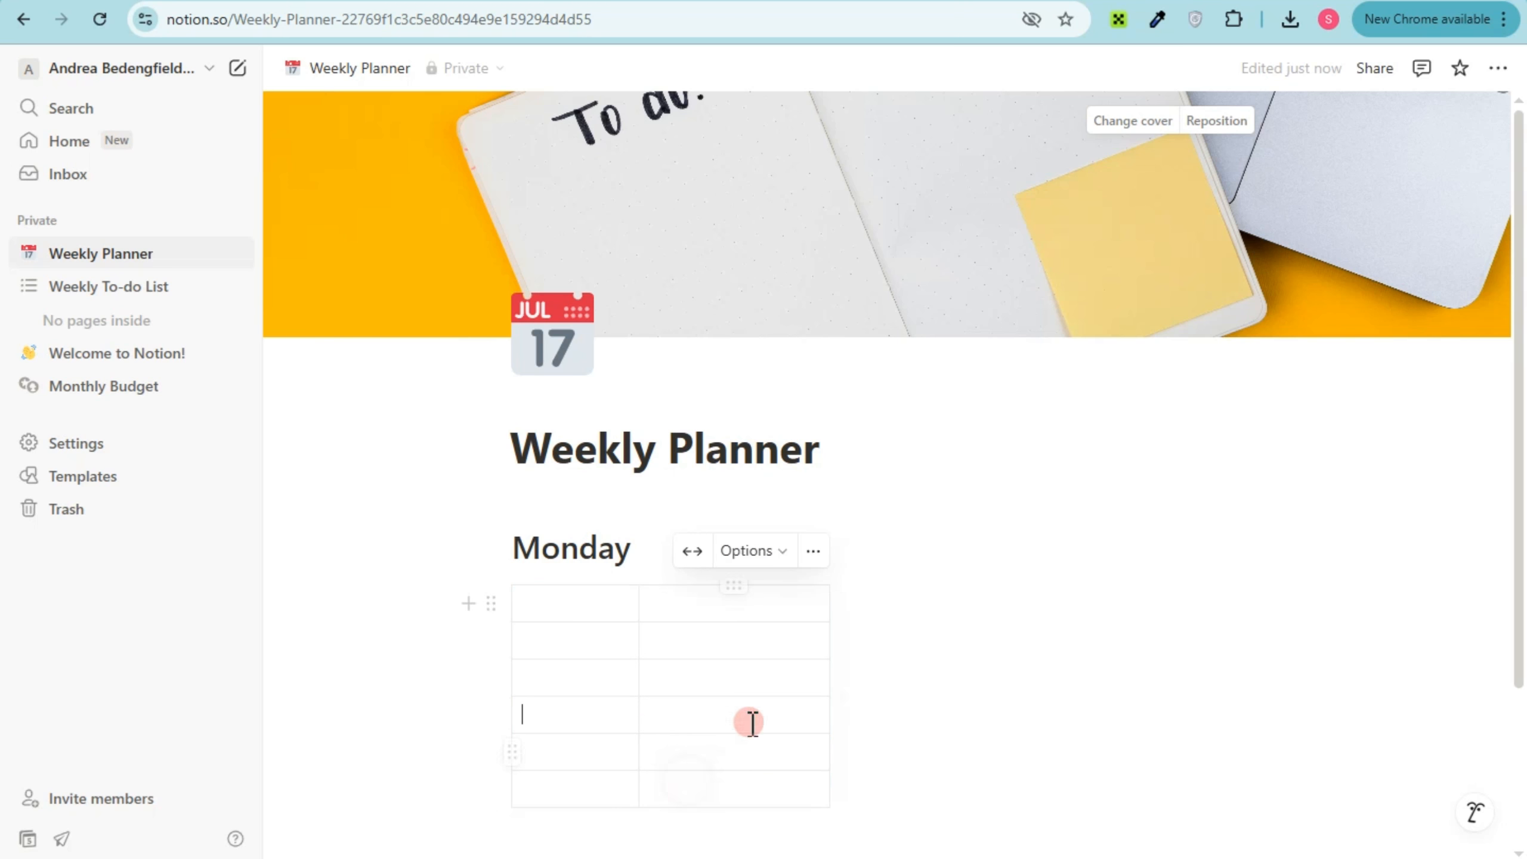
pyautogui.scroll(-1, 894, 623)
pyautogui.scroll(-3, 894, 623)
pyautogui.moveTo(832, 489); pyautogui.dragTo(1230, 495)
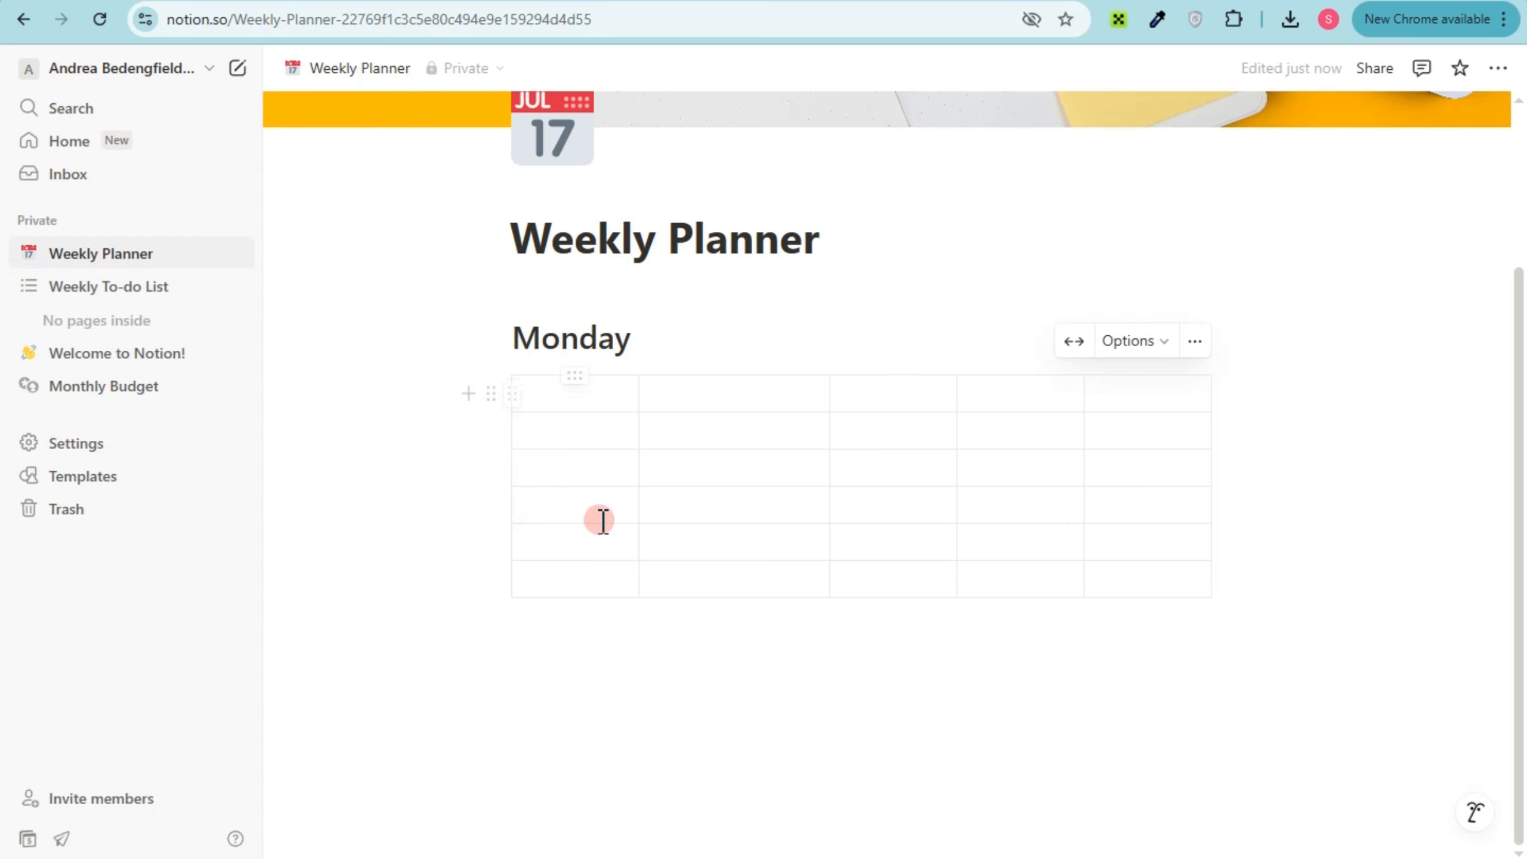
# Add a Heading 2 block reading "Tuesday" below the Monday table
pyautogui.click(603, 651)
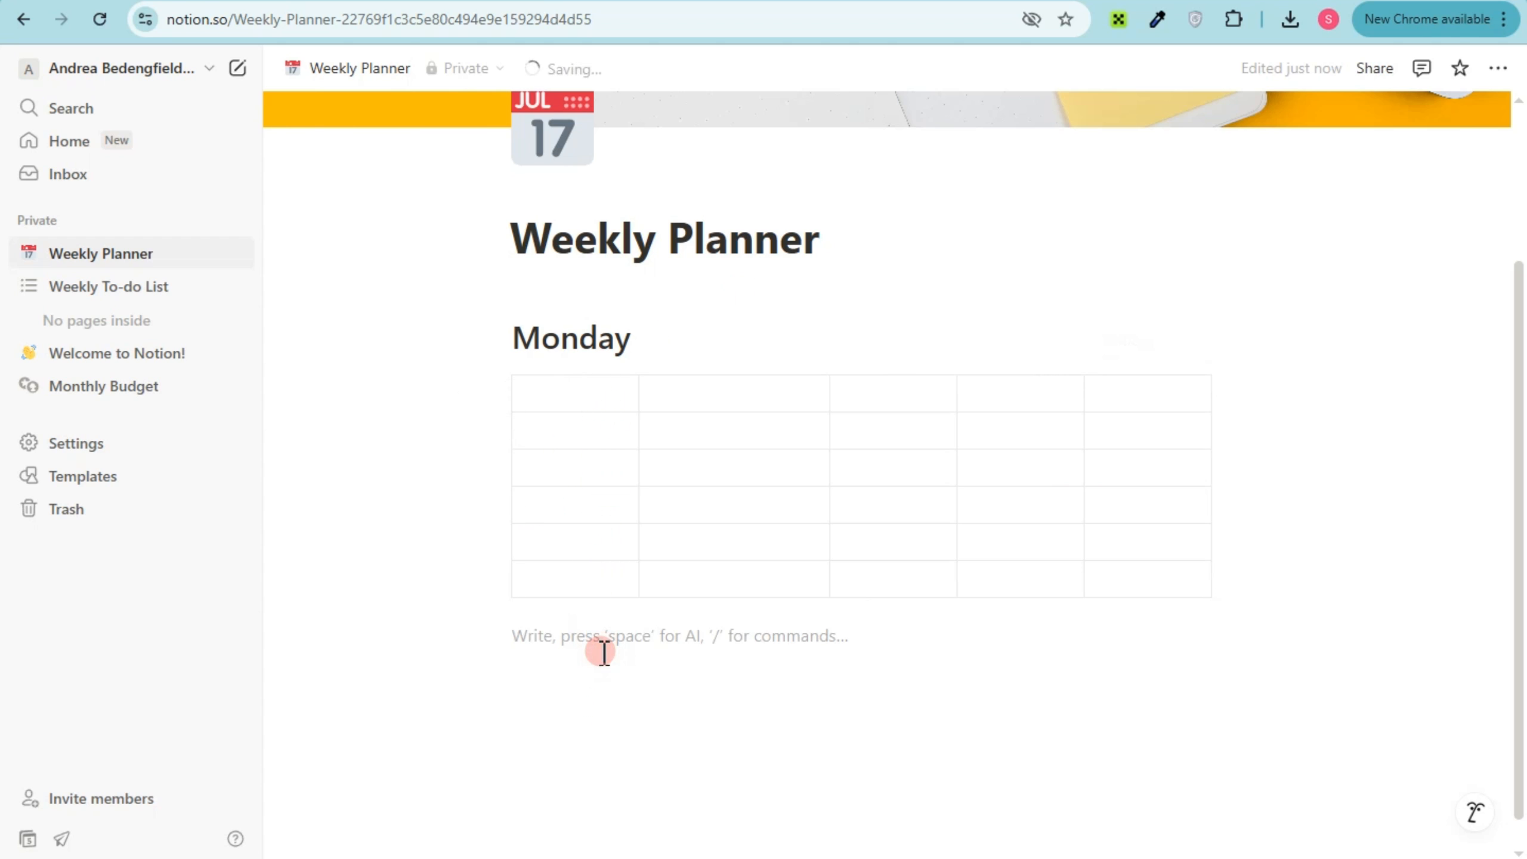
pyautogui.write('/')
pyautogui.click(604, 482)
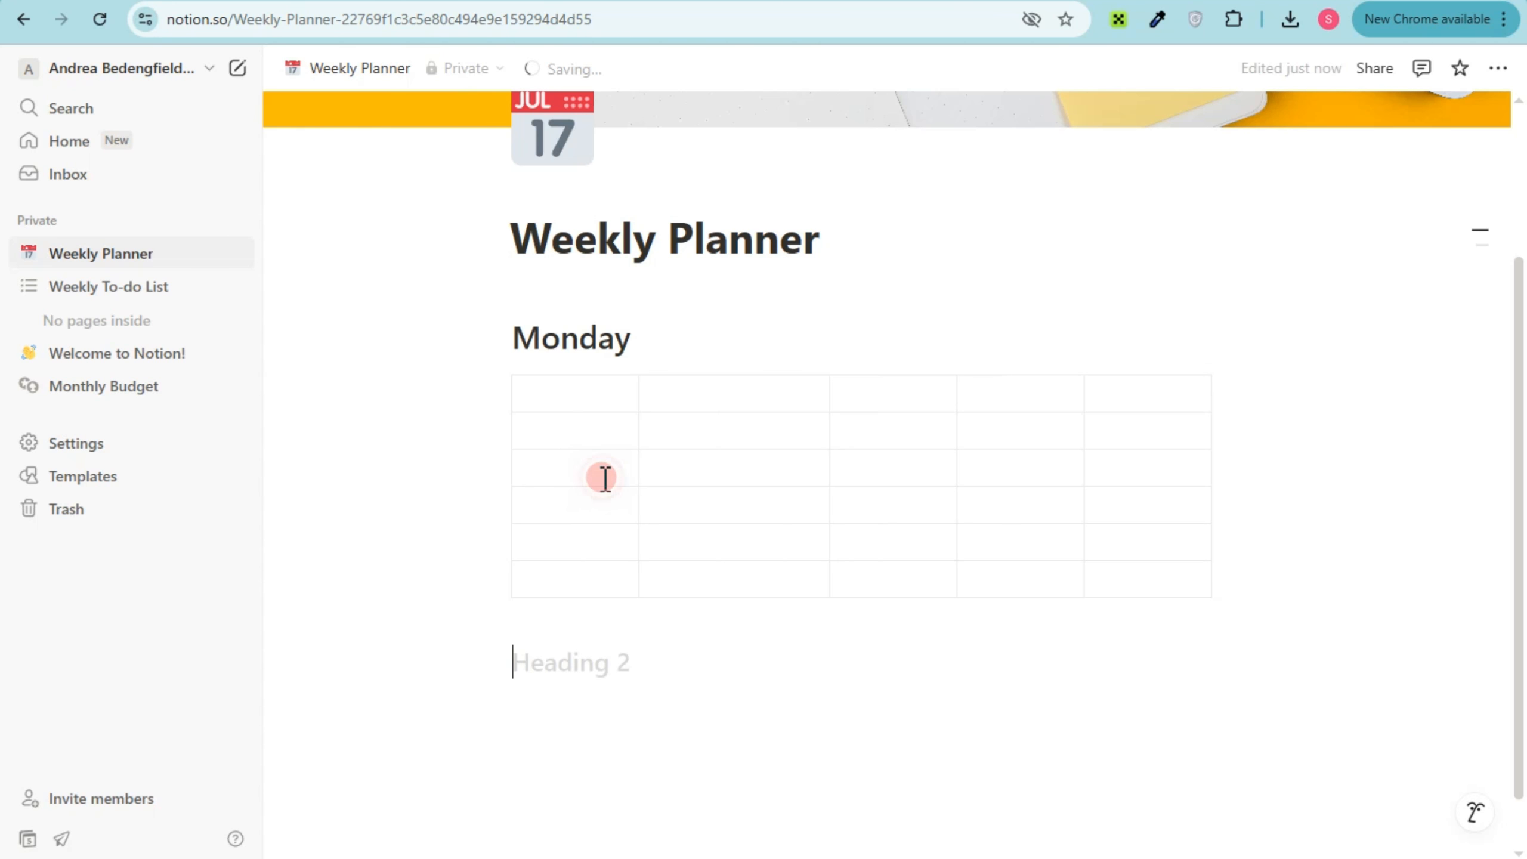
pyautogui.write('Tuesday')
pyautogui.press('Return')
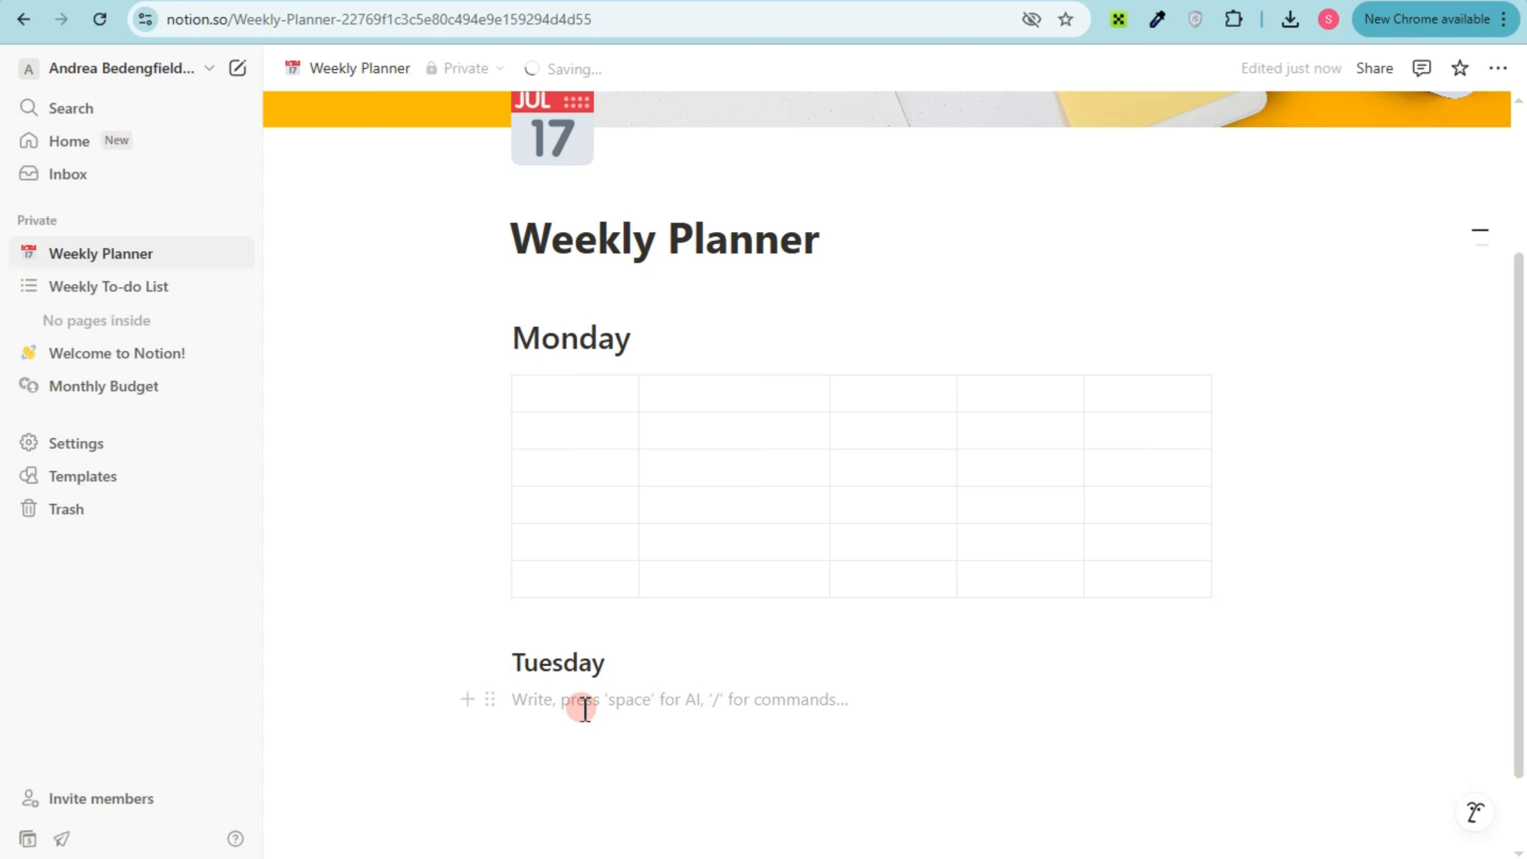
# Insert an empty to-do list item under the Tuesday heading
pyautogui.write('/')
pyautogui.scroll(-3, 579, 499)
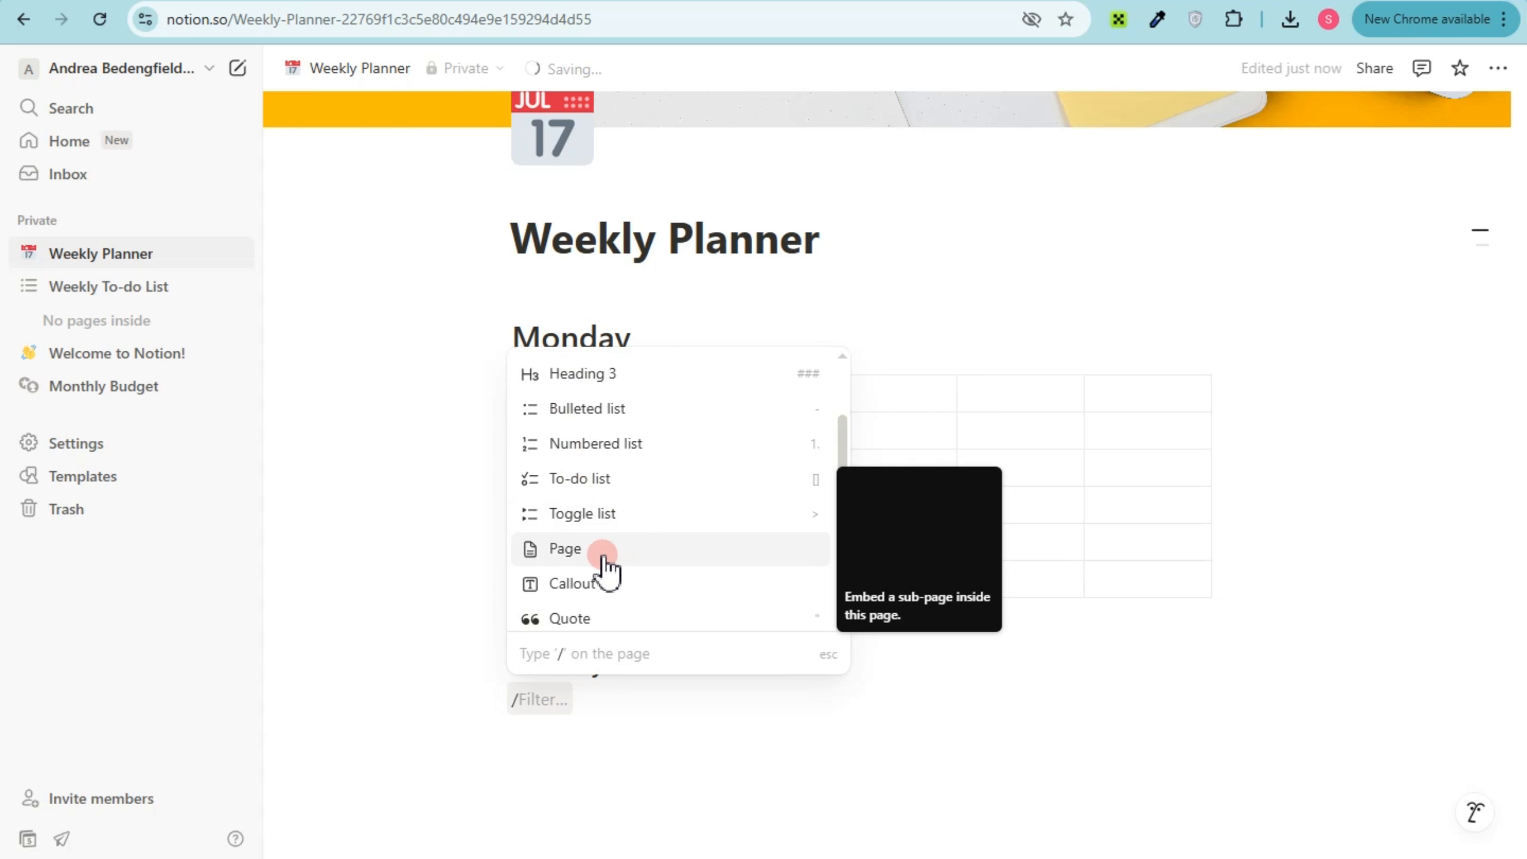
pyautogui.click(616, 481)
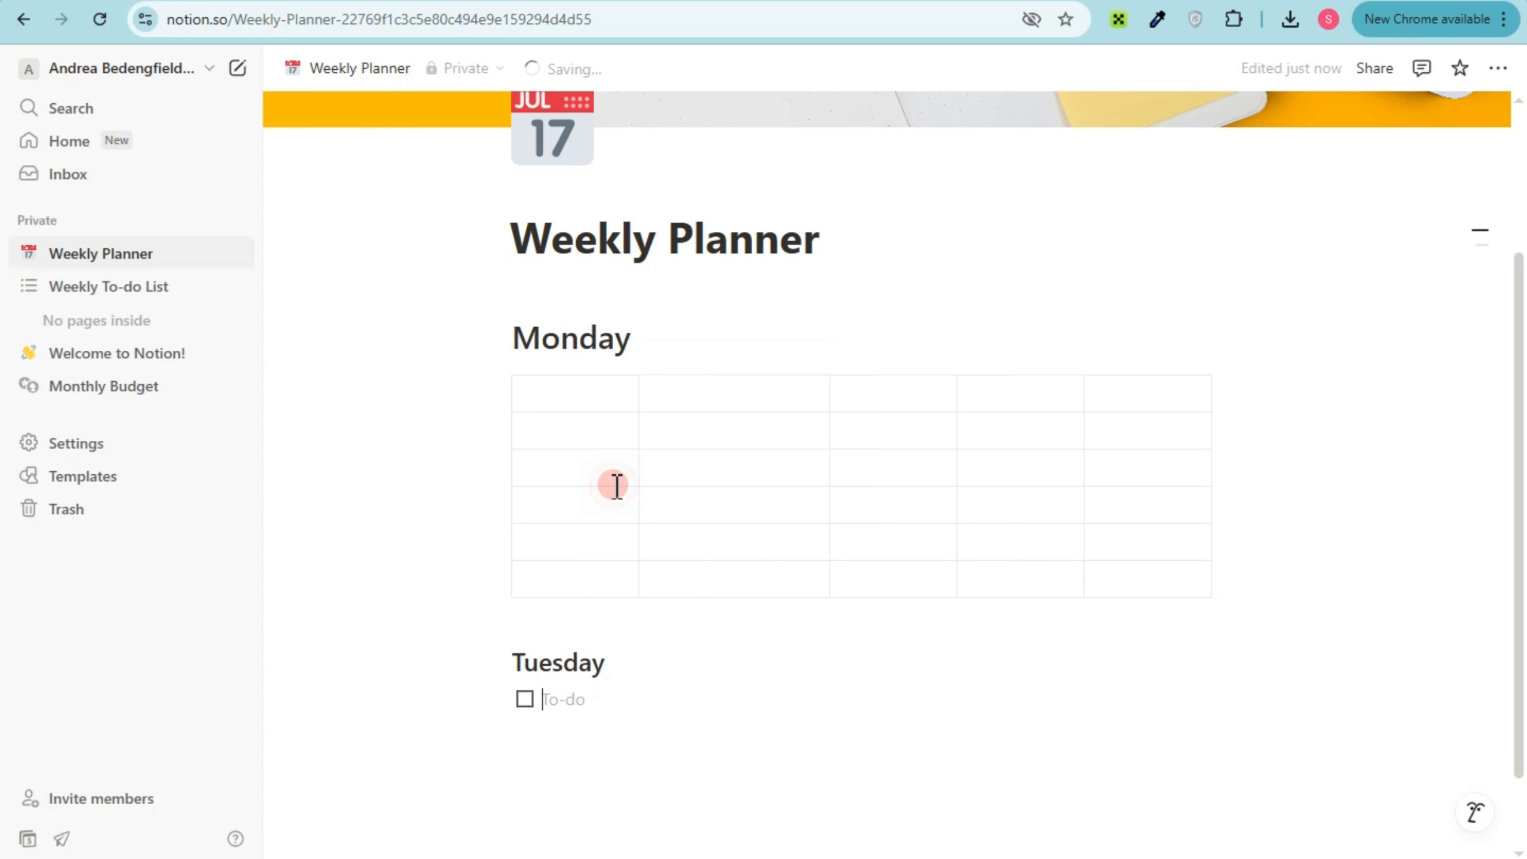
# Copy the empty to-do item and paste it below repeatedly until Tuesday has five checkboxes
pyautogui.click(544, 728)
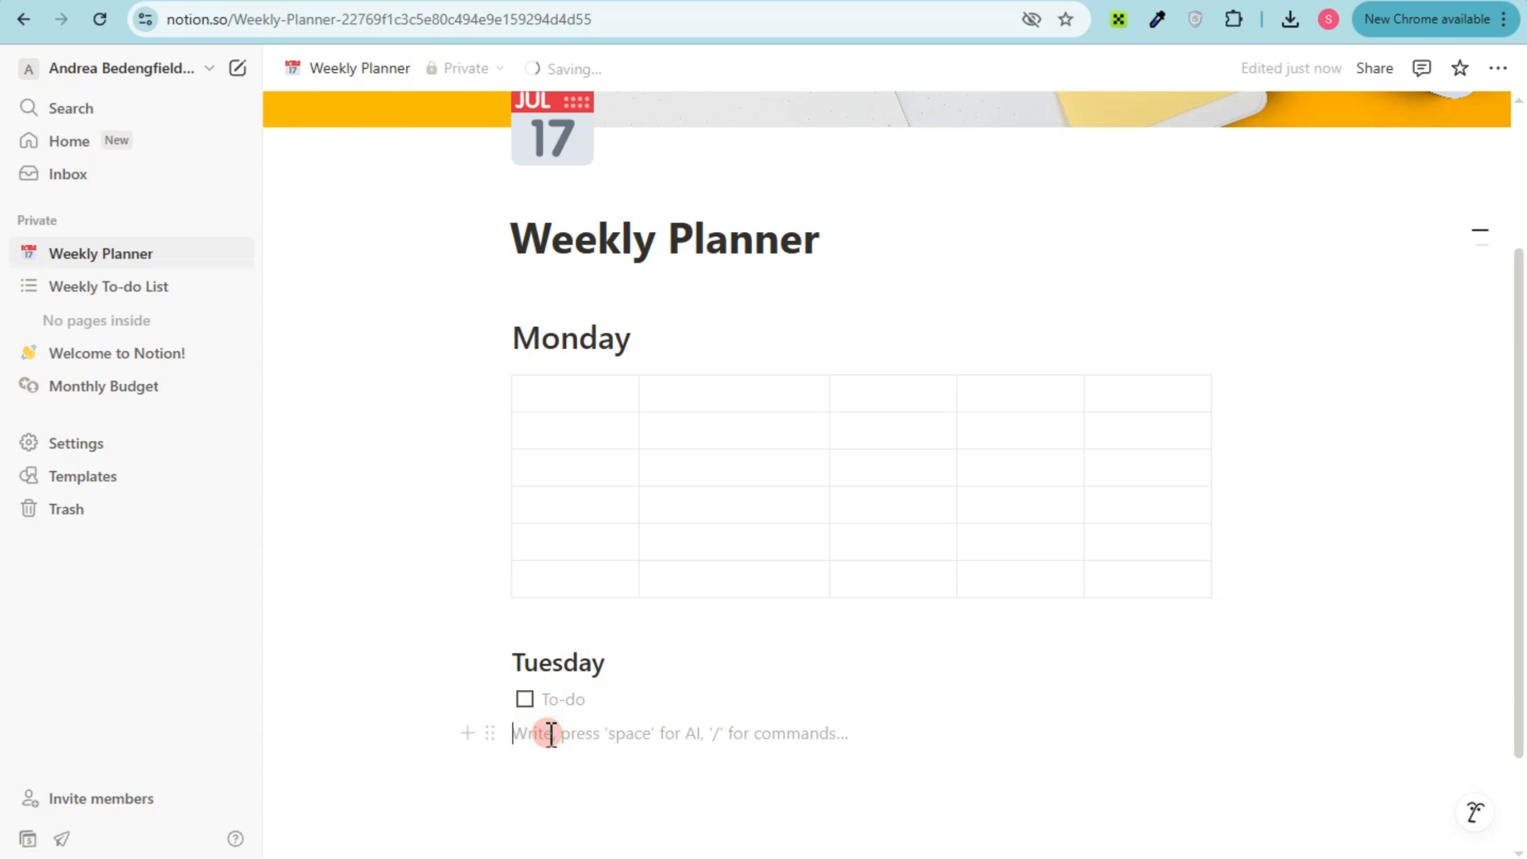
pyautogui.moveTo(547, 697)
pyautogui.mouseDown()
pyautogui.moveTo(511, 699)
pyautogui.moveTo(539, 706)
pyautogui.mouseUp()
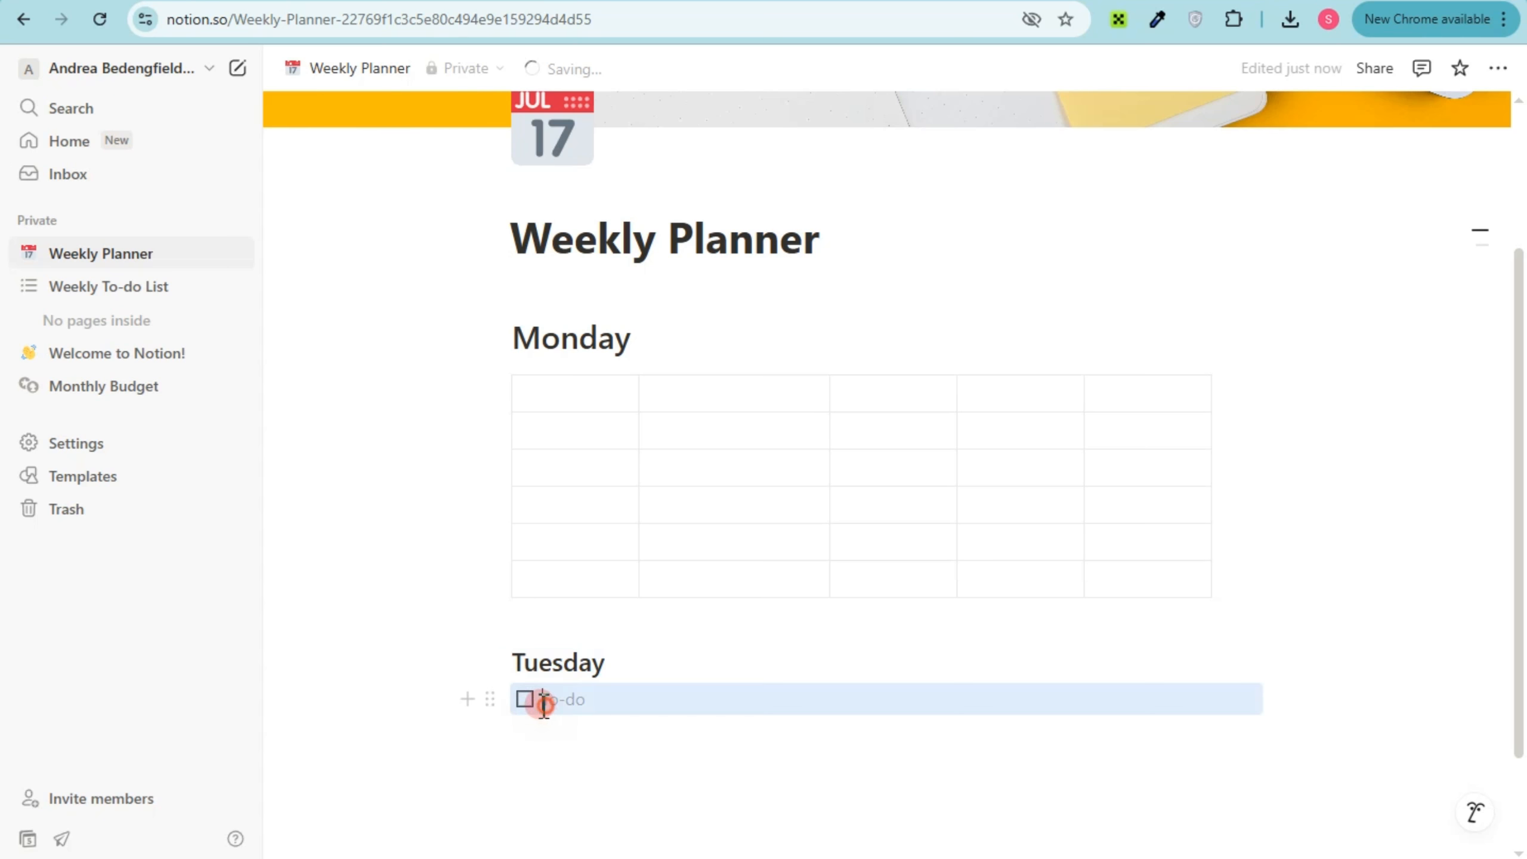
pyautogui.click(544, 705)
pyautogui.click(539, 729)
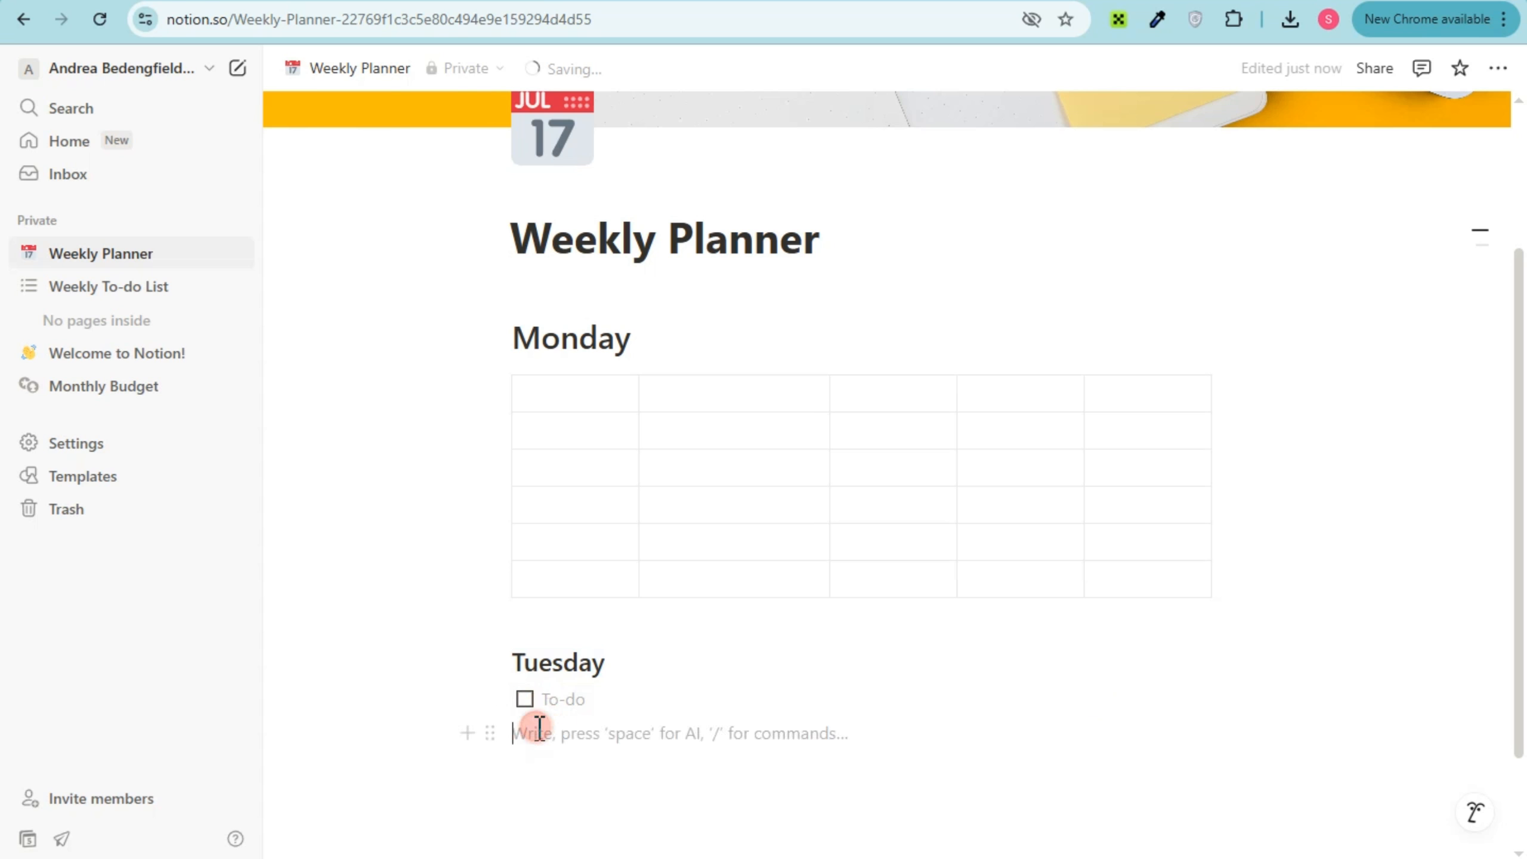
pyautogui.hotkey('ctrl', 'v')
pyautogui.click(539, 766)
pyautogui.hotkey('ctrl', 'v')
pyautogui.scroll(-2, 545, 784)
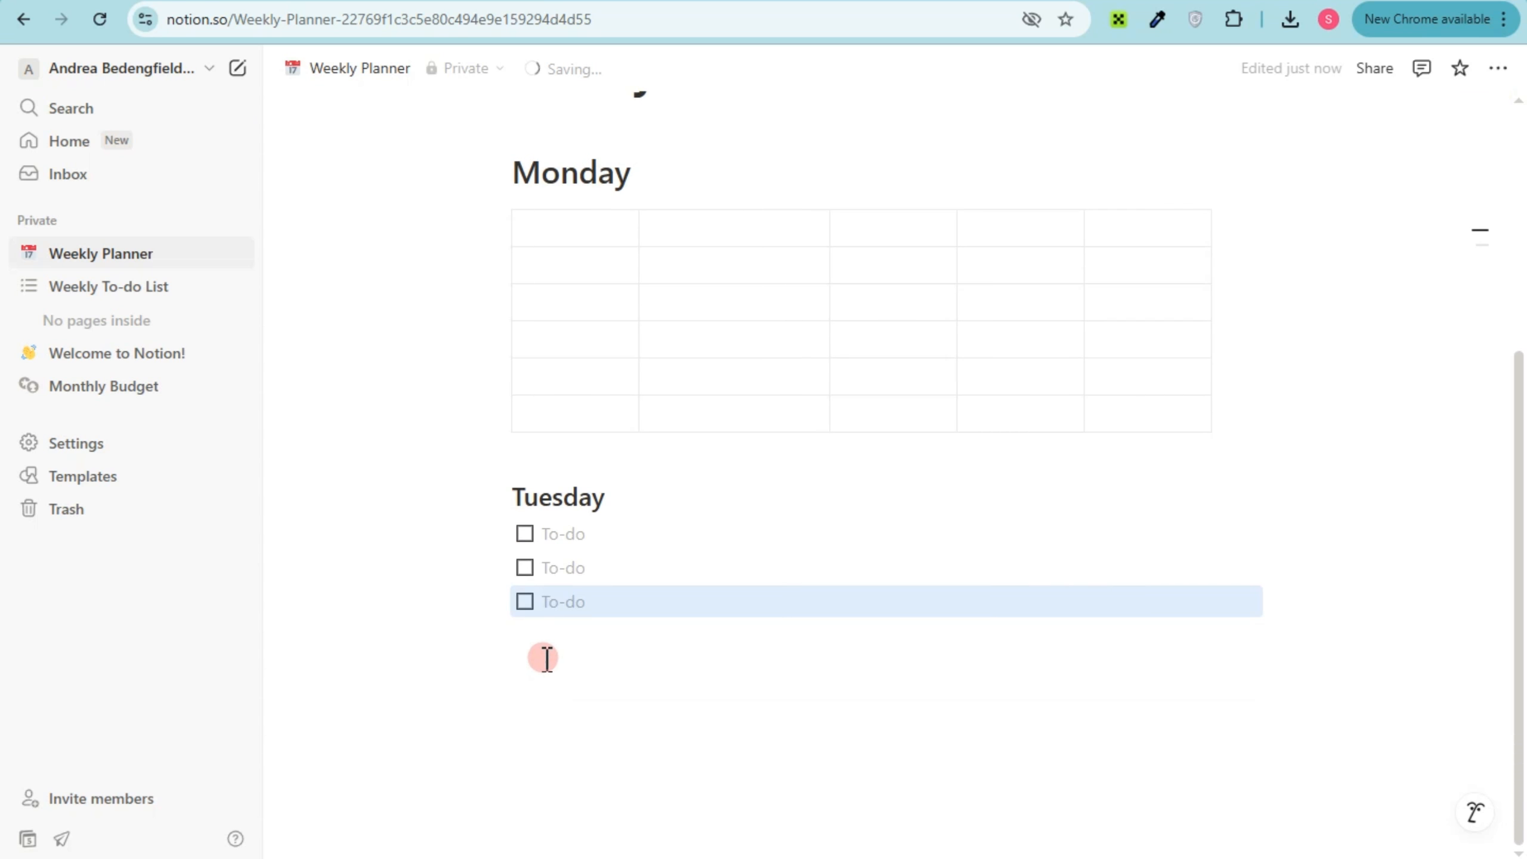
pyautogui.click(544, 649)
pyautogui.hotkey('ctrl', 'v')
pyautogui.click(541, 670)
pyautogui.hotkey('ctrl', 'v')
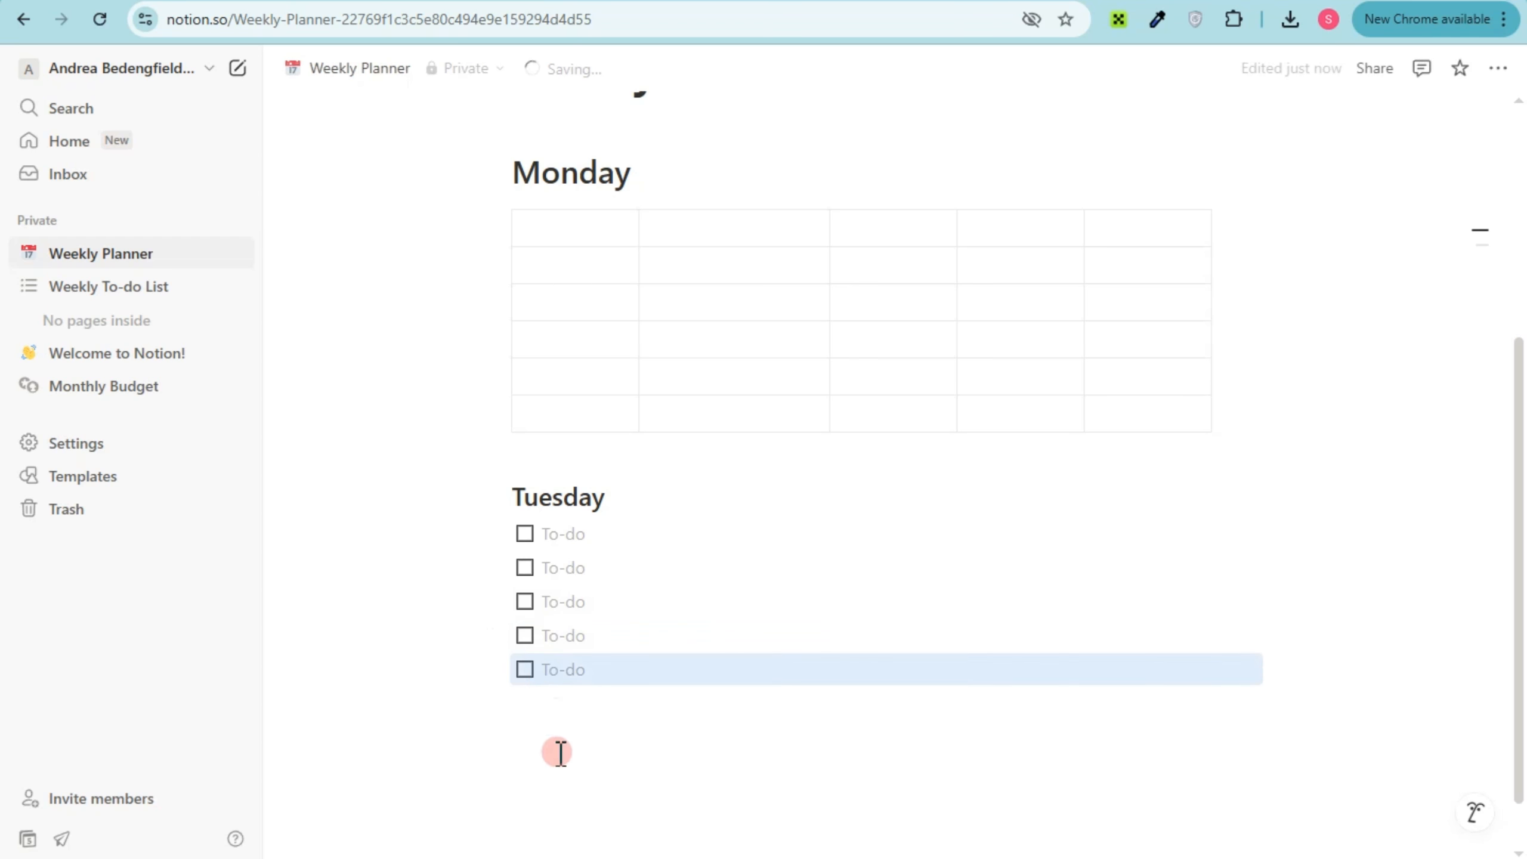
# Leave a blank line below the Tuesday checkboxes and add a Heading 1 block reading "Wednesday"
pyautogui.click(559, 752)
pyautogui.press('Return')
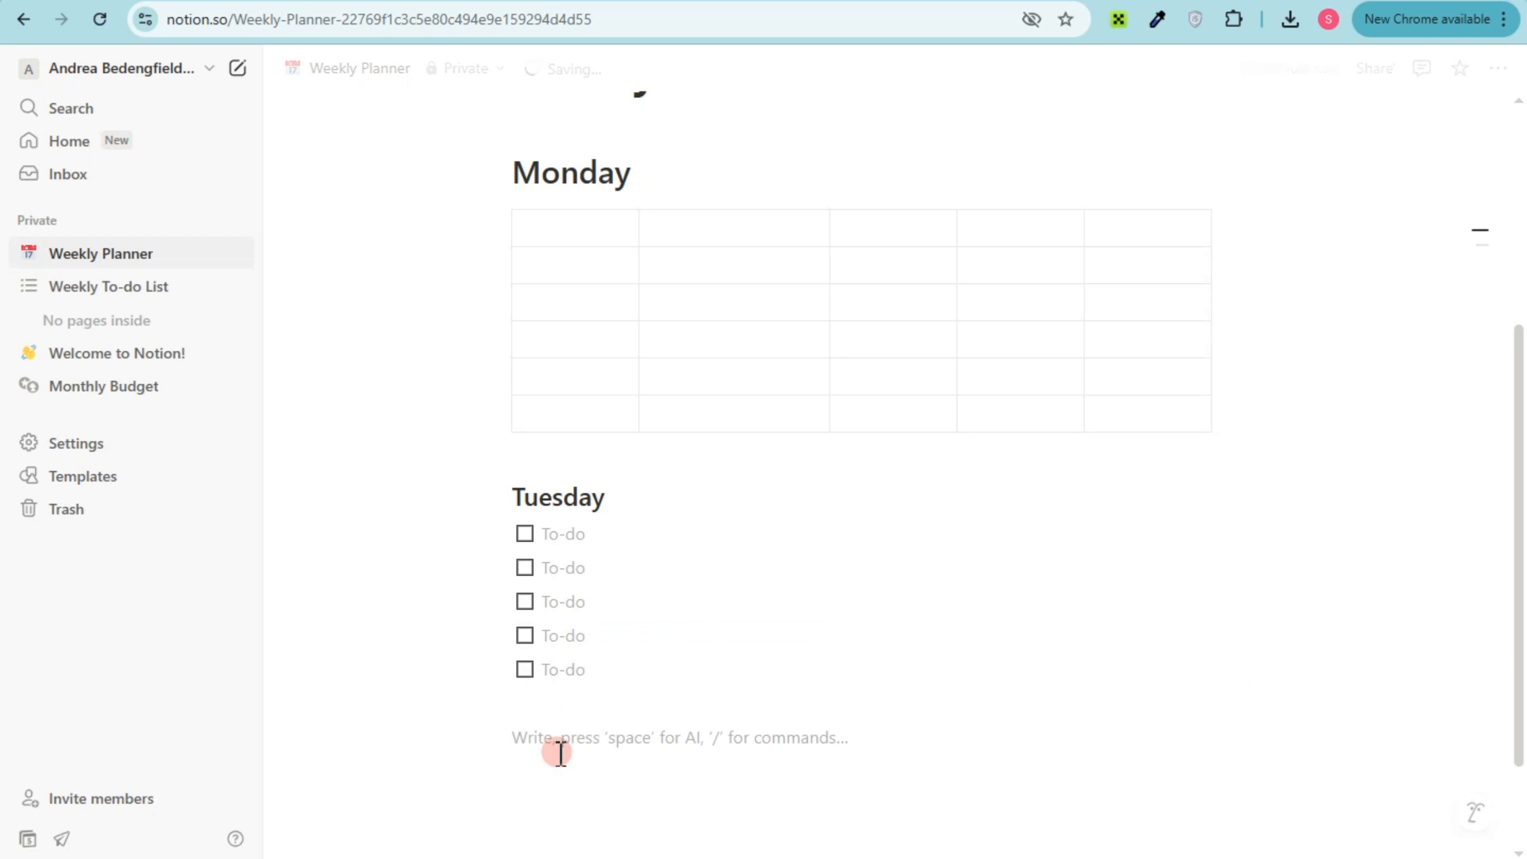
pyautogui.write('/')
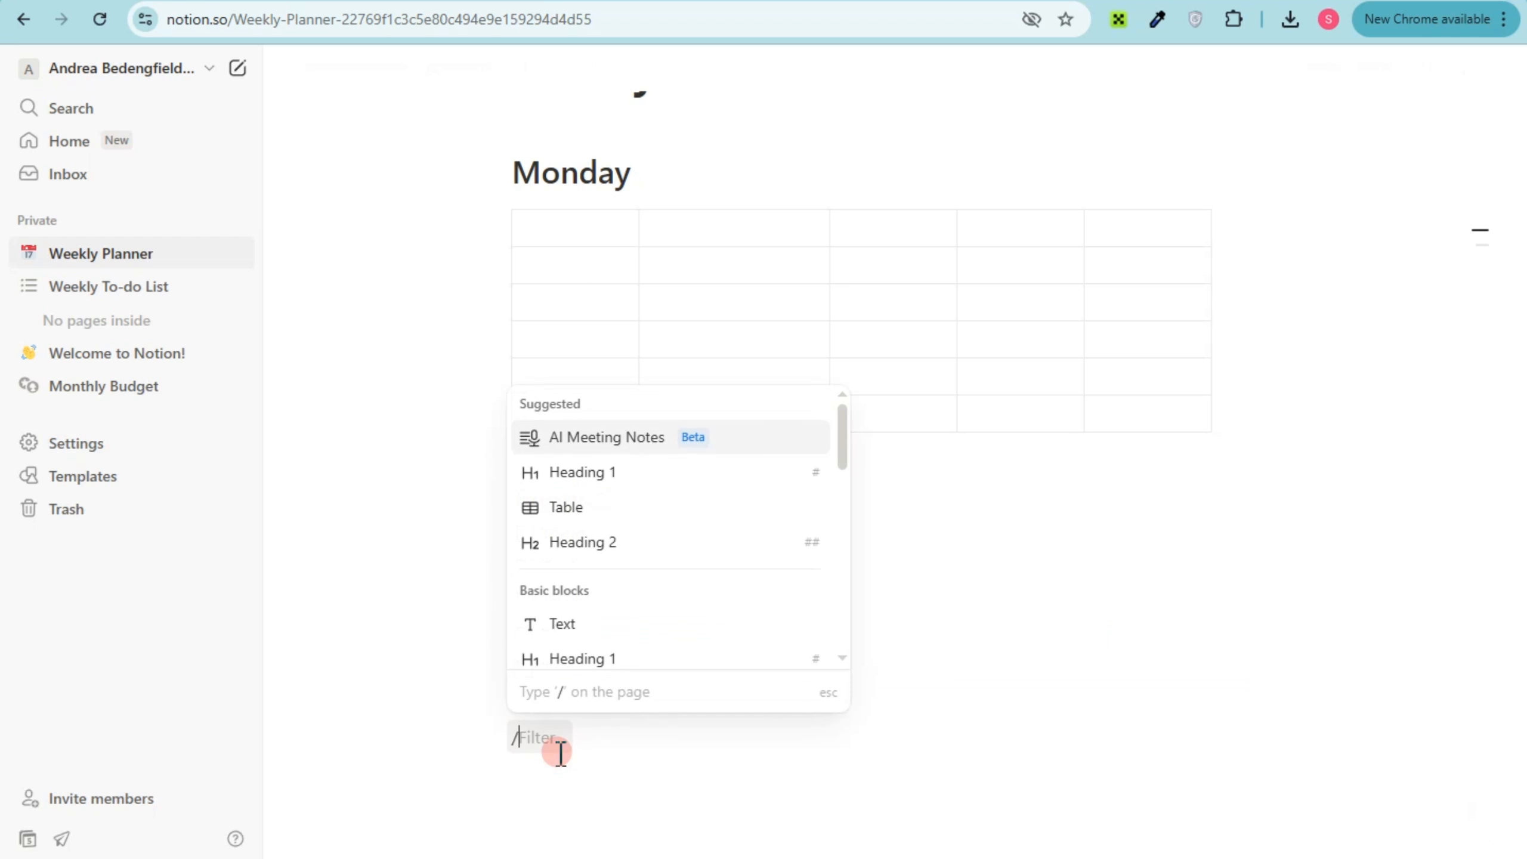
pyautogui.click(609, 474)
pyautogui.write('Wednesday')
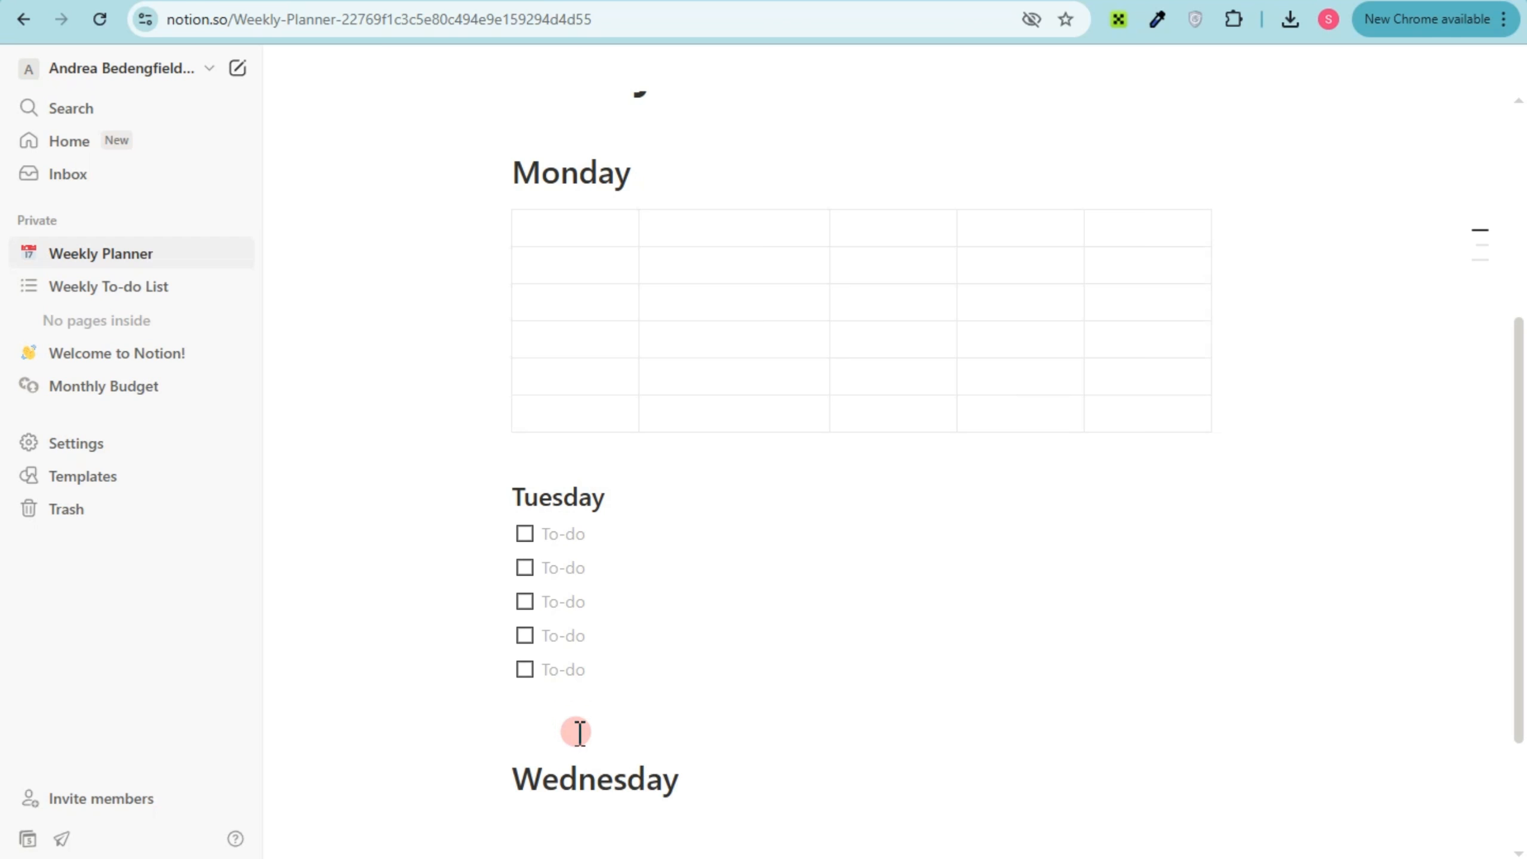
# Insert an empty bulleted list item under the Wednesday heading
pyautogui.scroll(-3, 579, 731)
pyautogui.click(564, 666)
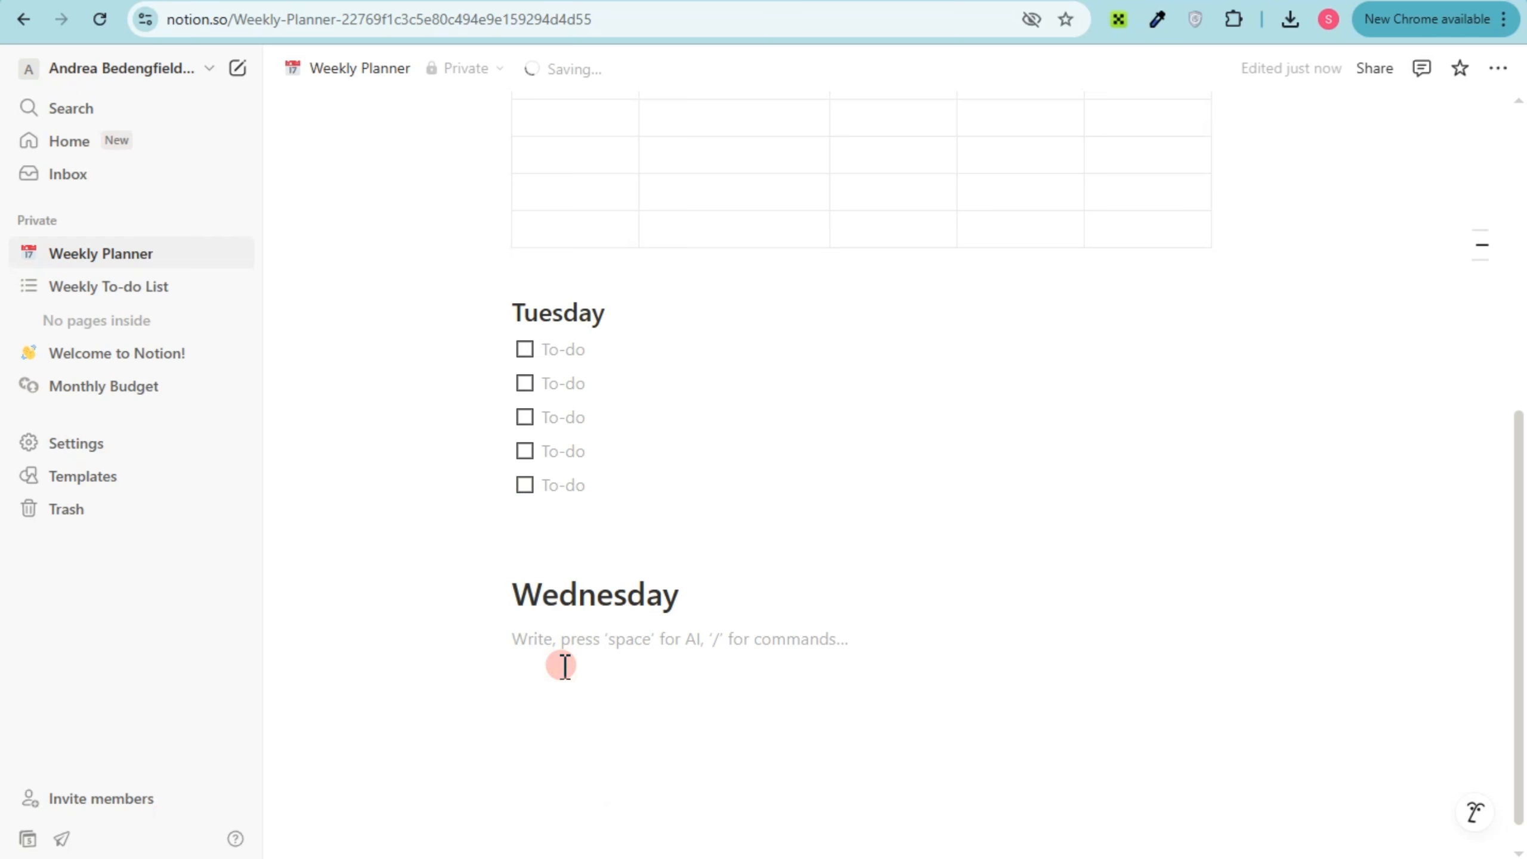
pyautogui.write('/')
pyautogui.scroll(-3, 601, 482)
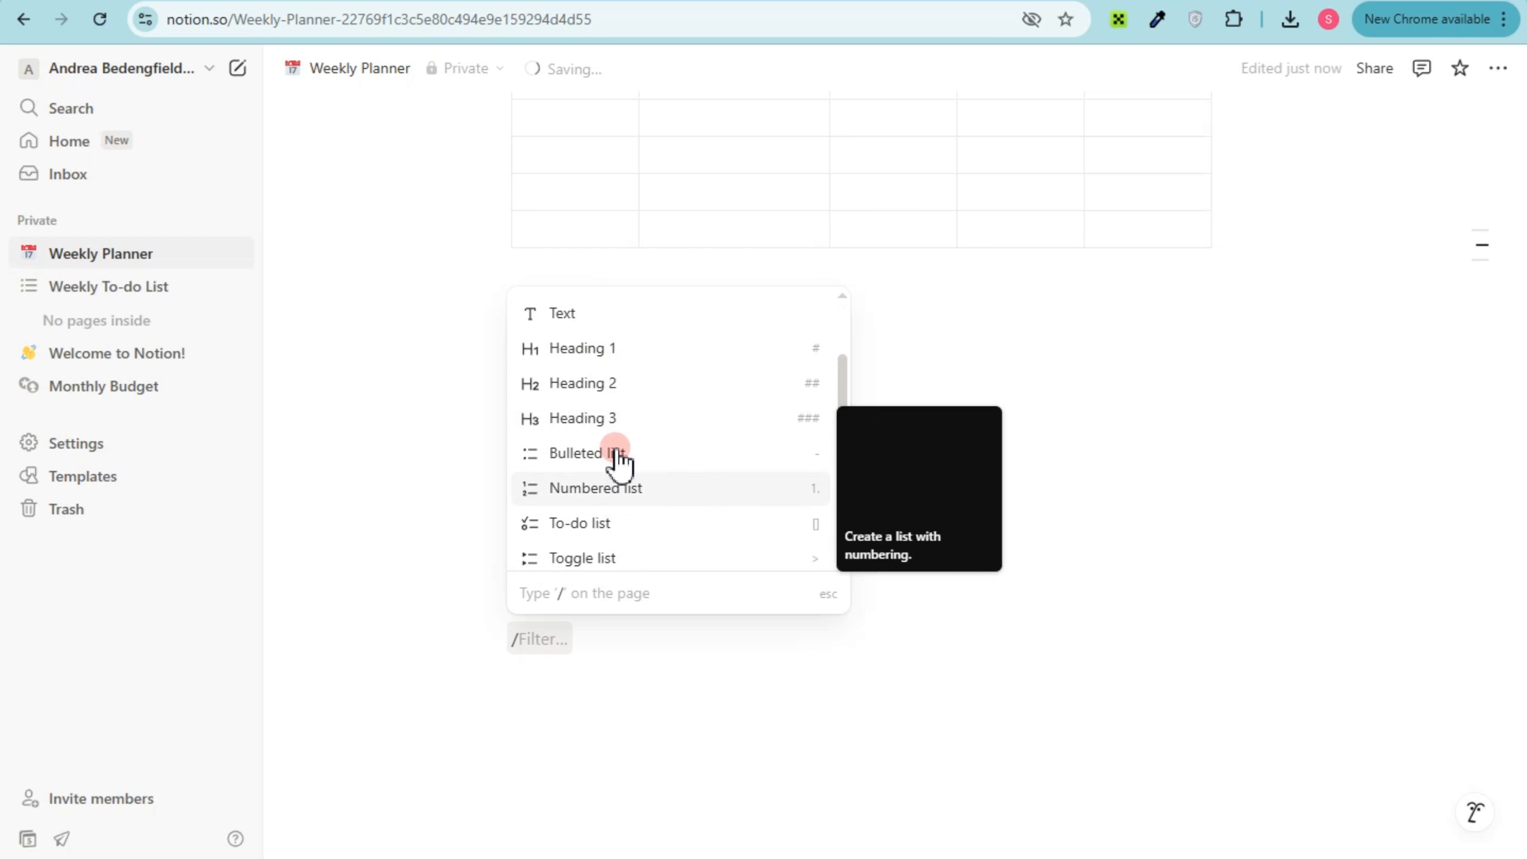
pyautogui.click(607, 457)
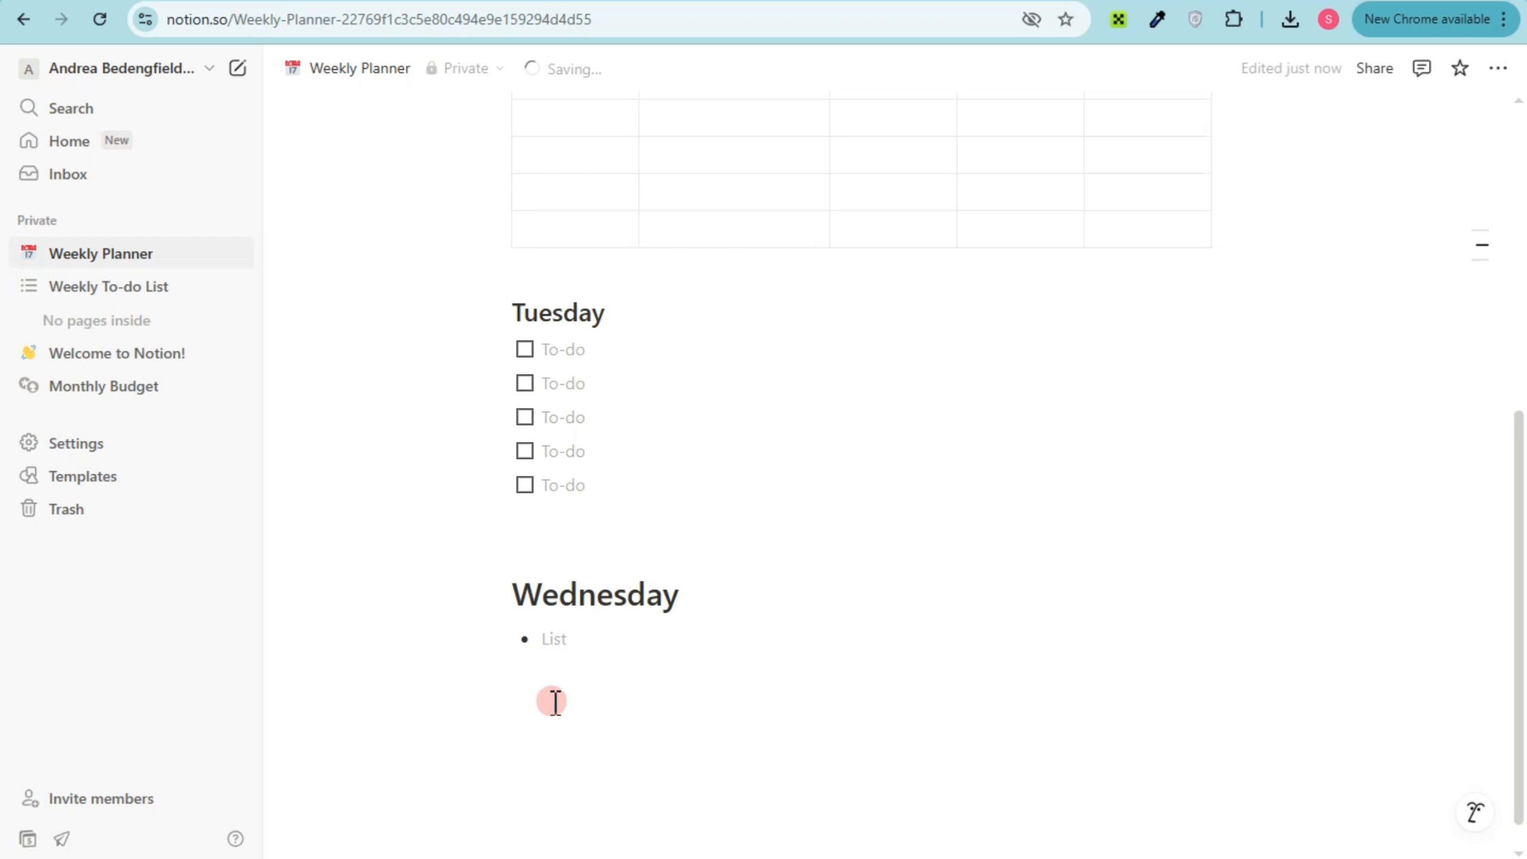
# Paste copies of the empty bullet below it until the Wednesday list has six items
pyautogui.click(556, 681)
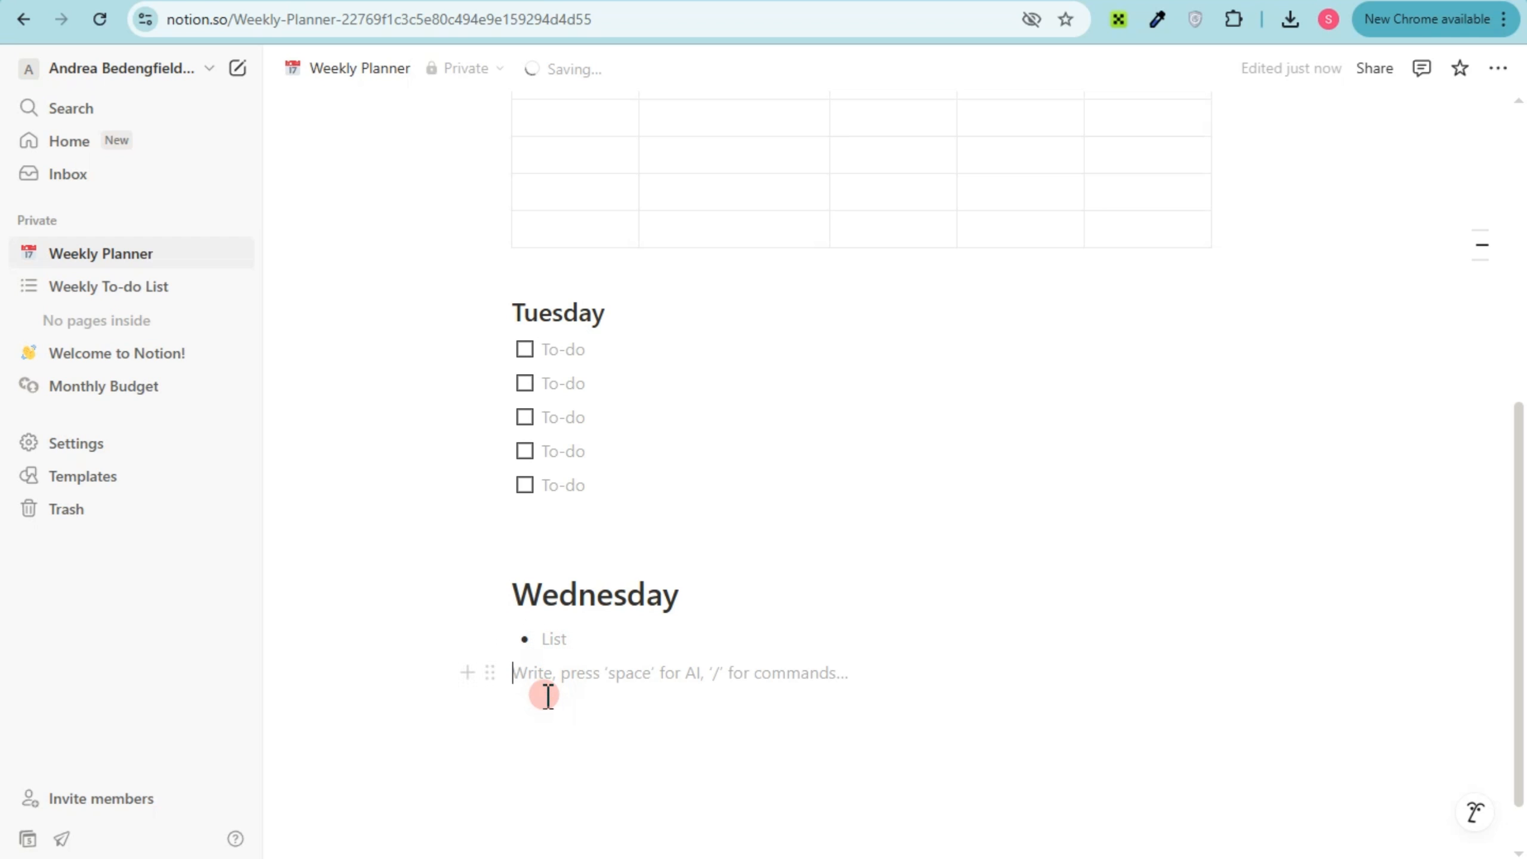
pyautogui.press('BackSpace')
pyautogui.click(547, 677)
pyautogui.hotkey('ctrl', 'v')
pyautogui.click(552, 702)
pyautogui.hotkey('ctrl', 'v')
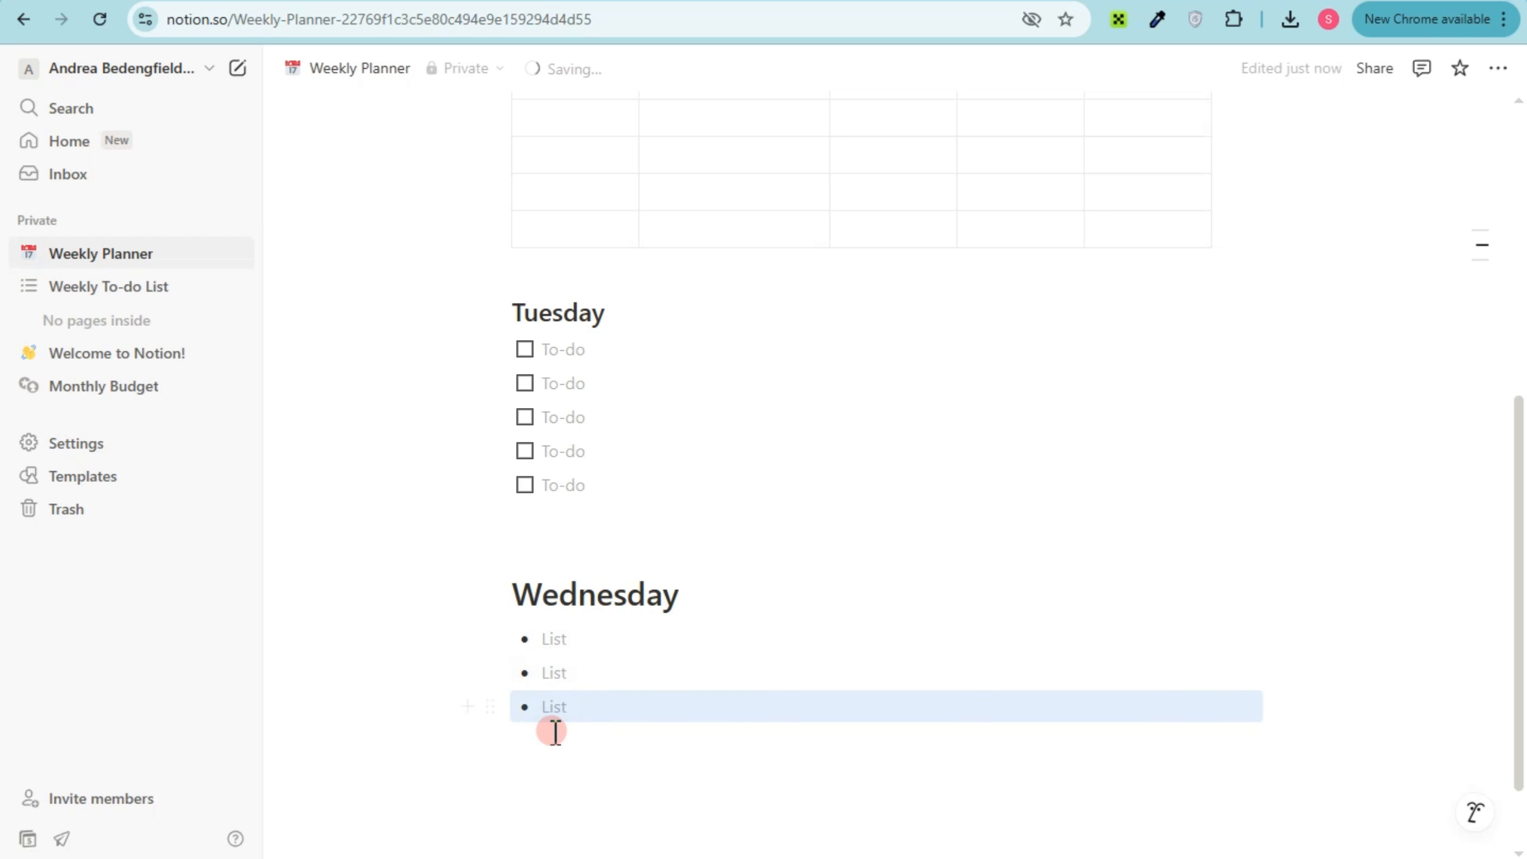
pyautogui.click(552, 740)
pyautogui.hotkey('ctrl', 'v')
pyautogui.click(555, 770)
pyautogui.hotkey('ctrl', 'v')
pyautogui.click(567, 799)
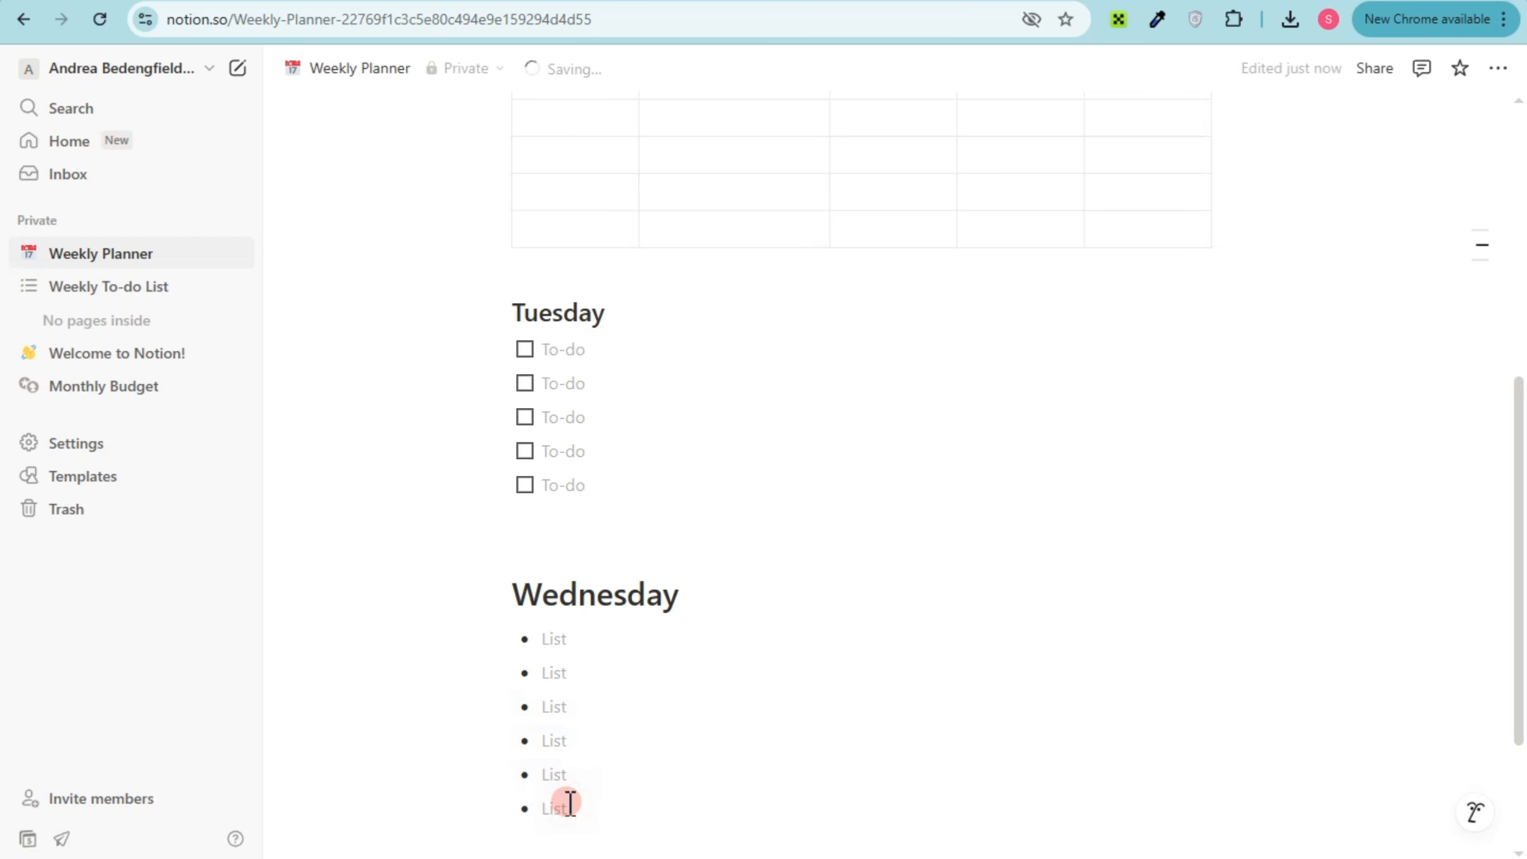
pyautogui.hotkey('ctrl', 'v')
# Look through the block actions available for the Monday heading and close them without choosing any
pyautogui.scroll(8, 757, 634)
pyautogui.scroll(-5, 750, 642)
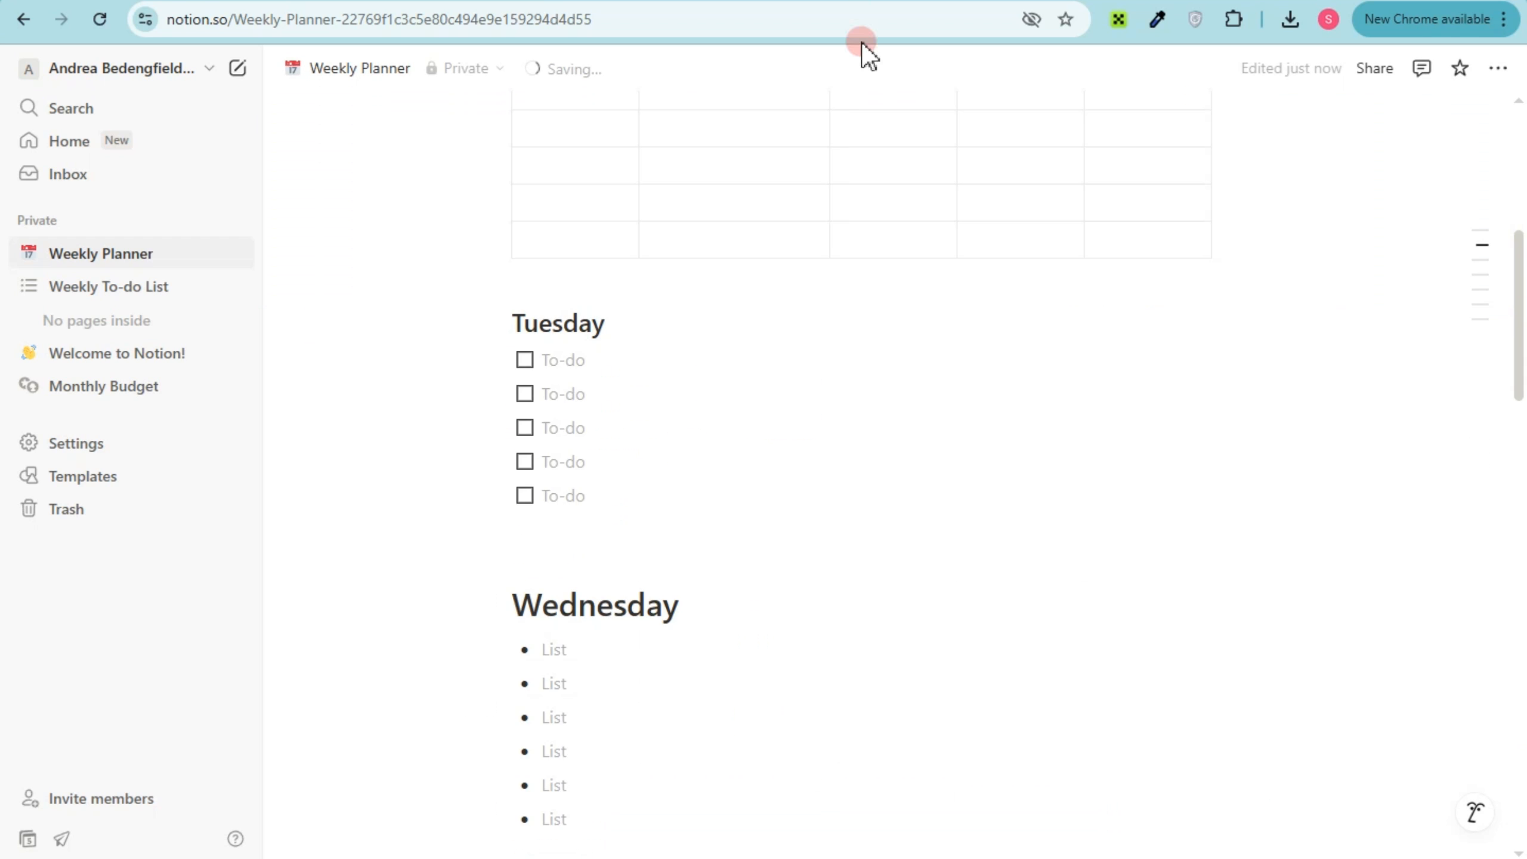
pyautogui.scroll(5, 727, 406)
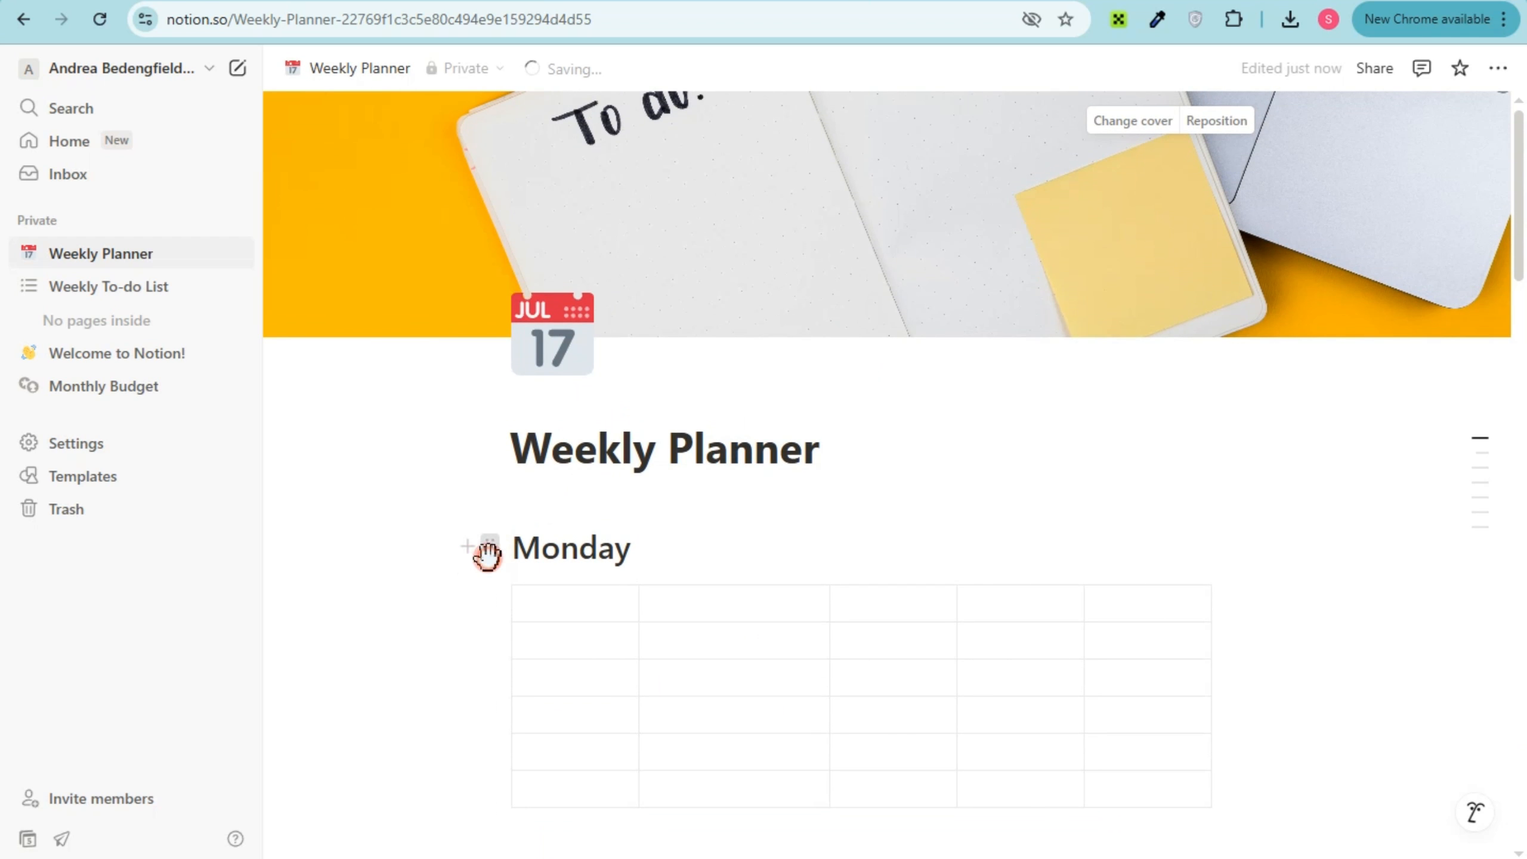
pyautogui.click(488, 549)
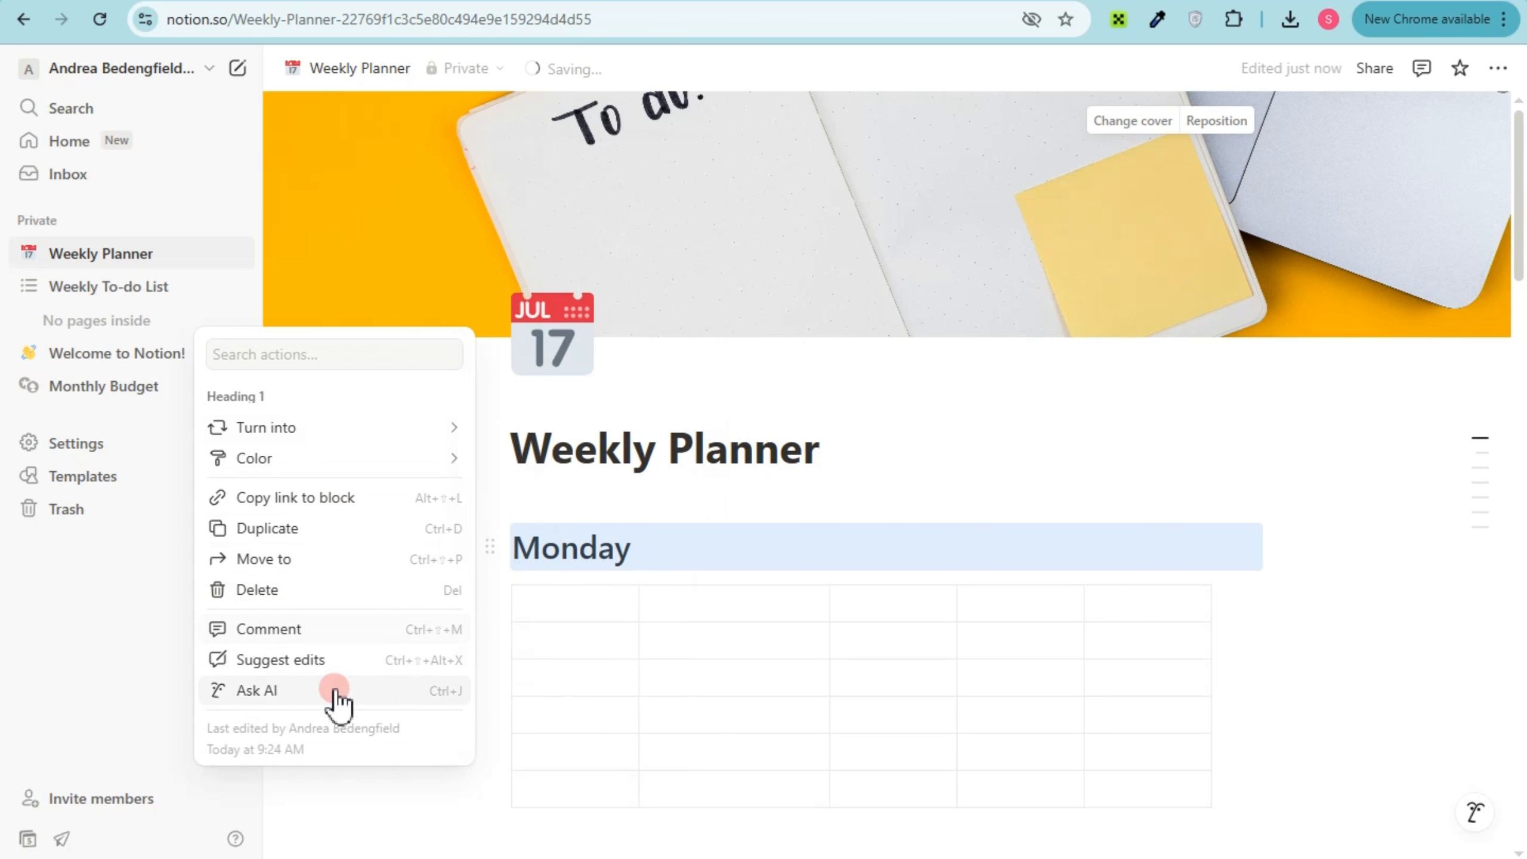
pyautogui.click(494, 549)
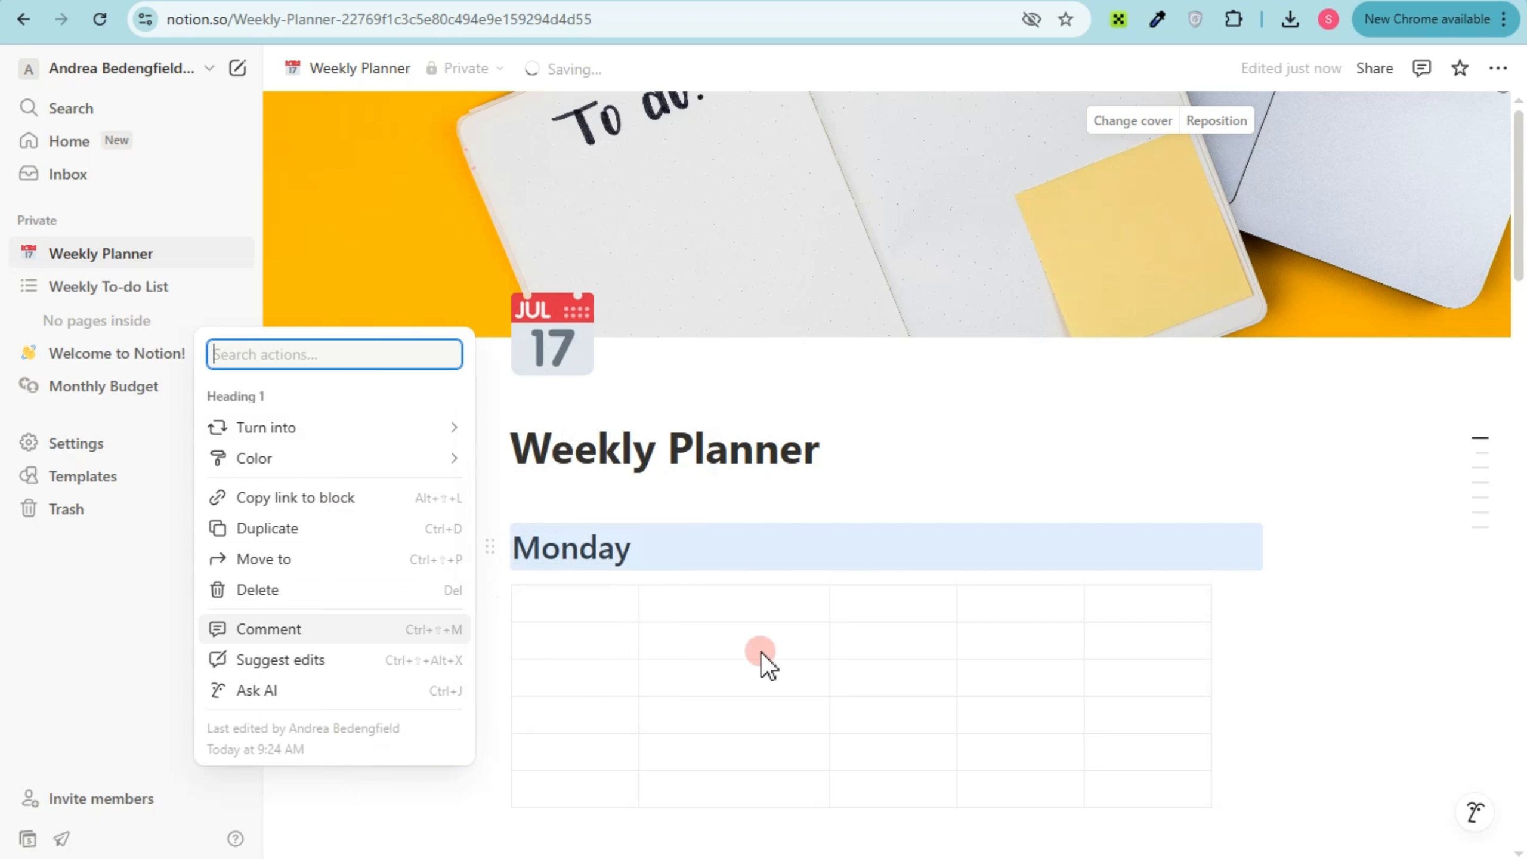
pyautogui.click(610, 614)
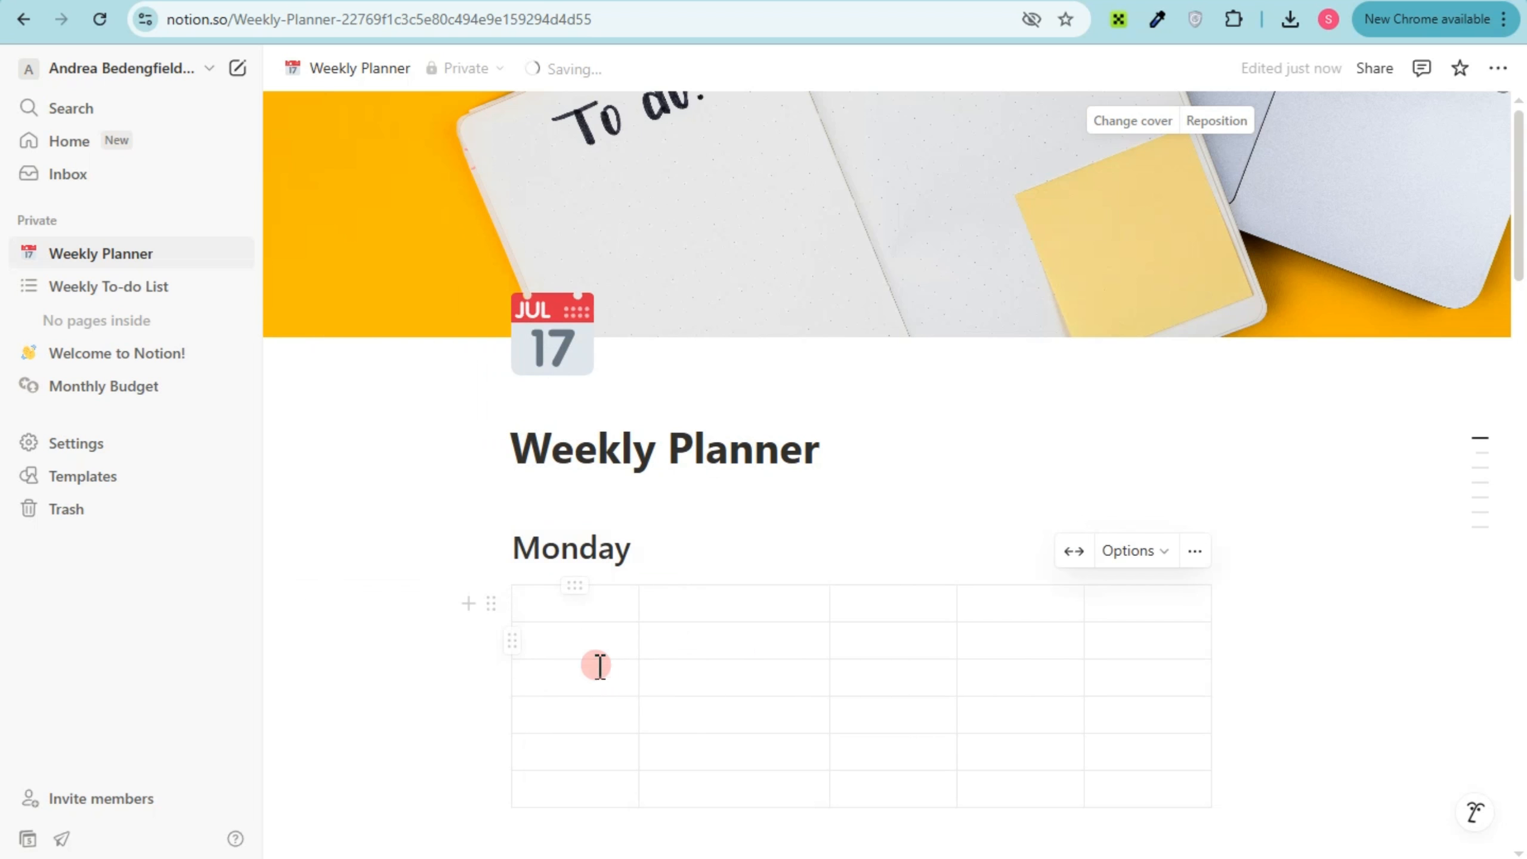
# Set the Tuesday heading's text color to gray
pyautogui.scroll(-5, 576, 774)
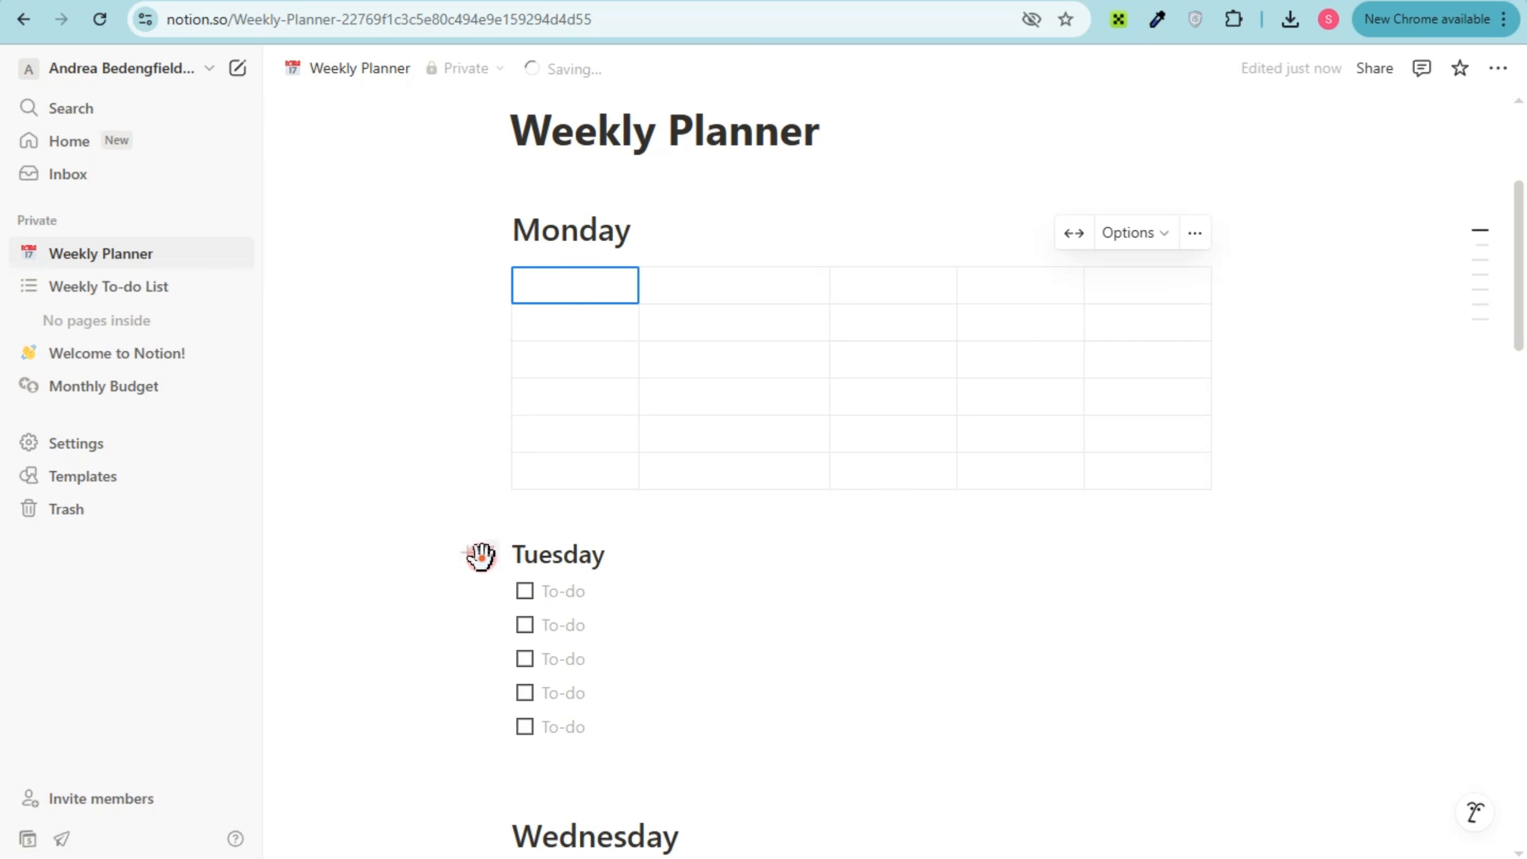
pyautogui.click(481, 556)
pyautogui.moveTo(342, 464)
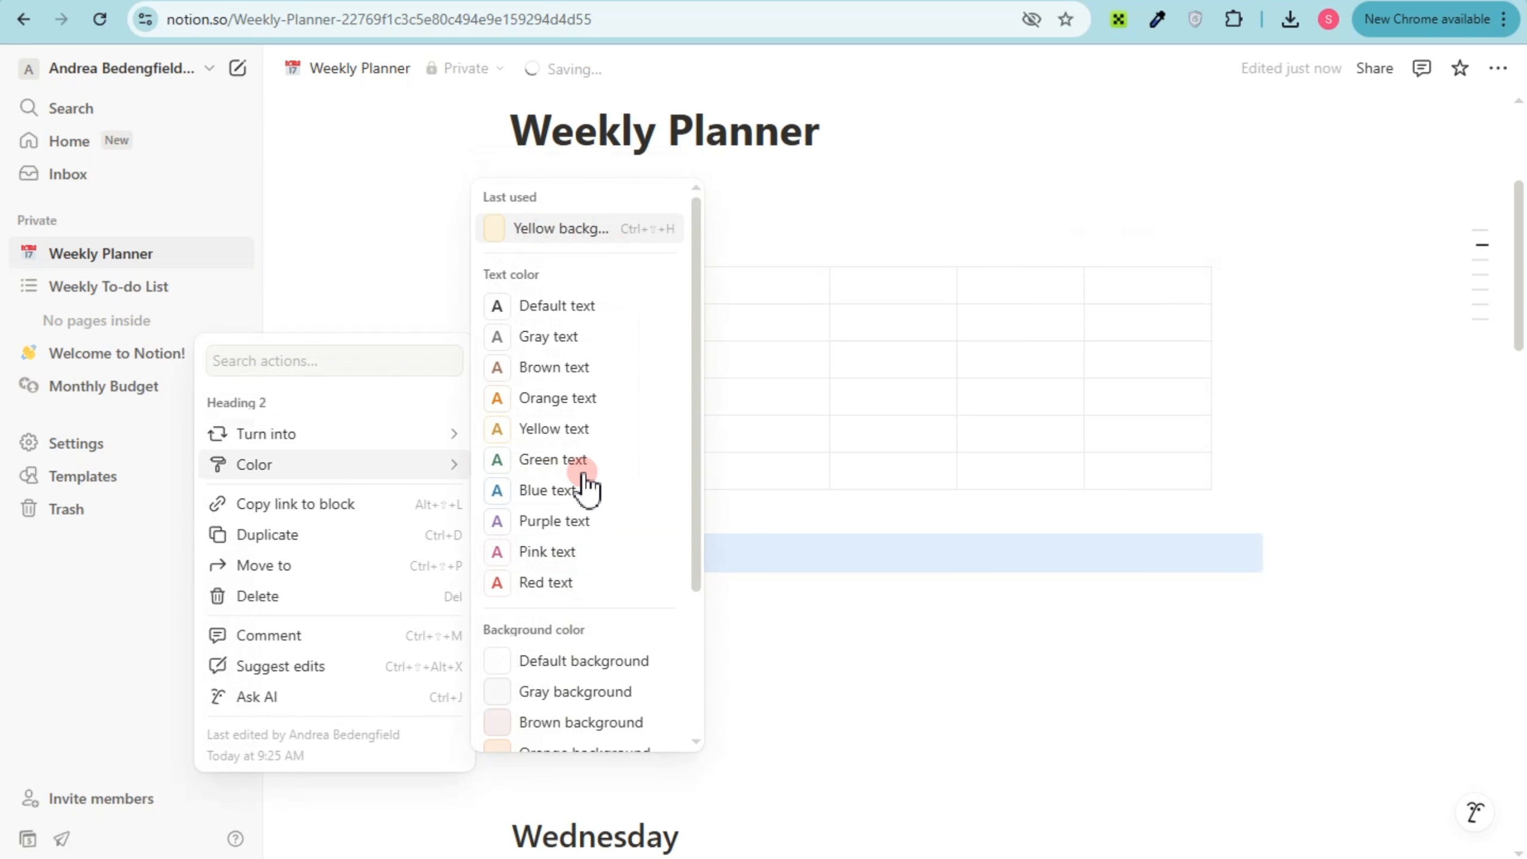
pyautogui.click(552, 337)
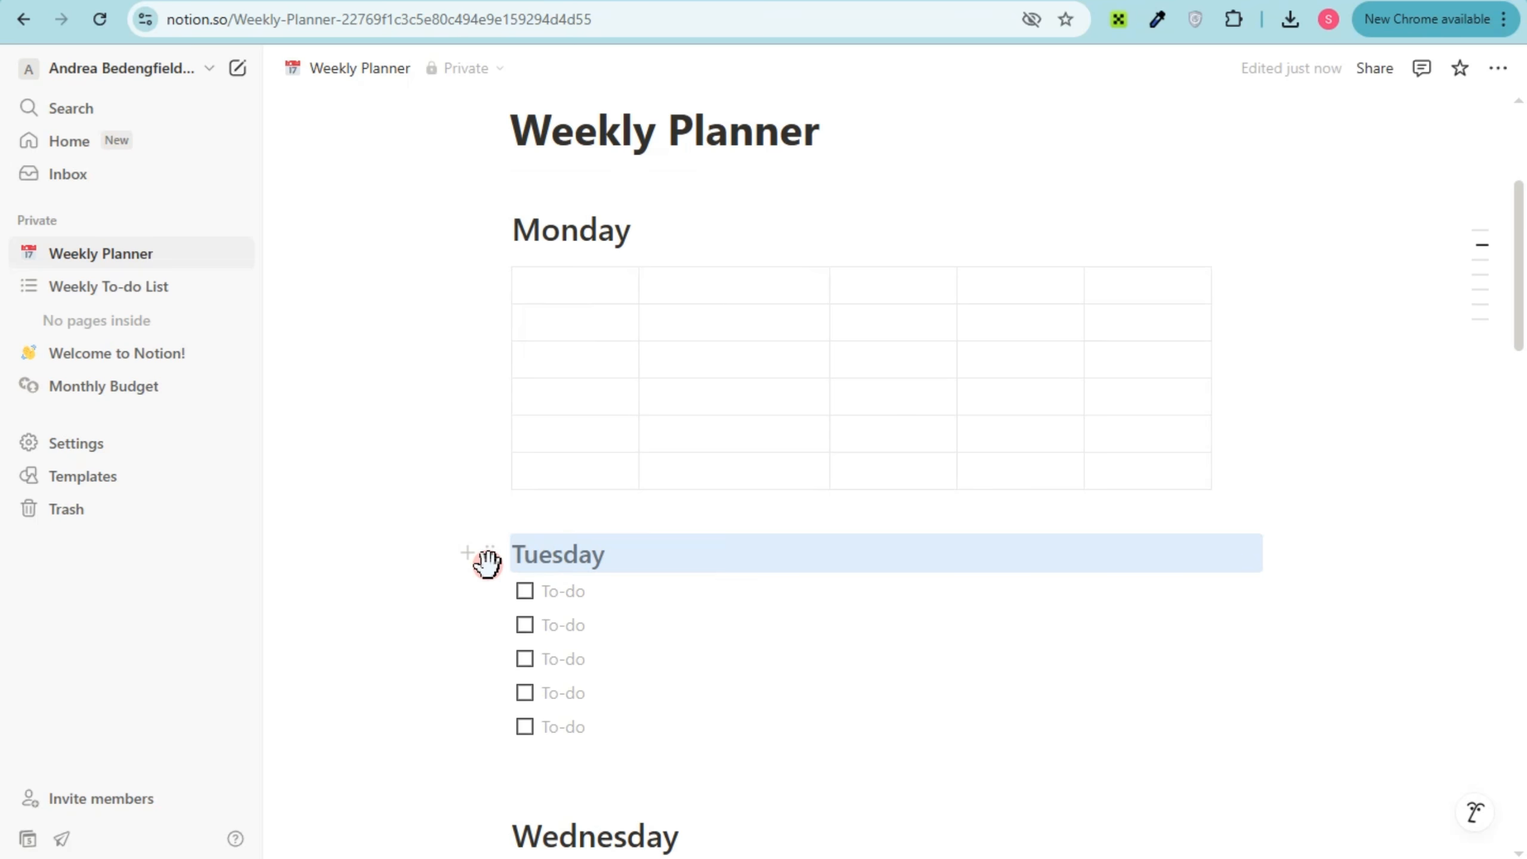
# Give the Tuesday heading an orange background
pyautogui.click(488, 558)
pyautogui.moveTo(362, 448)
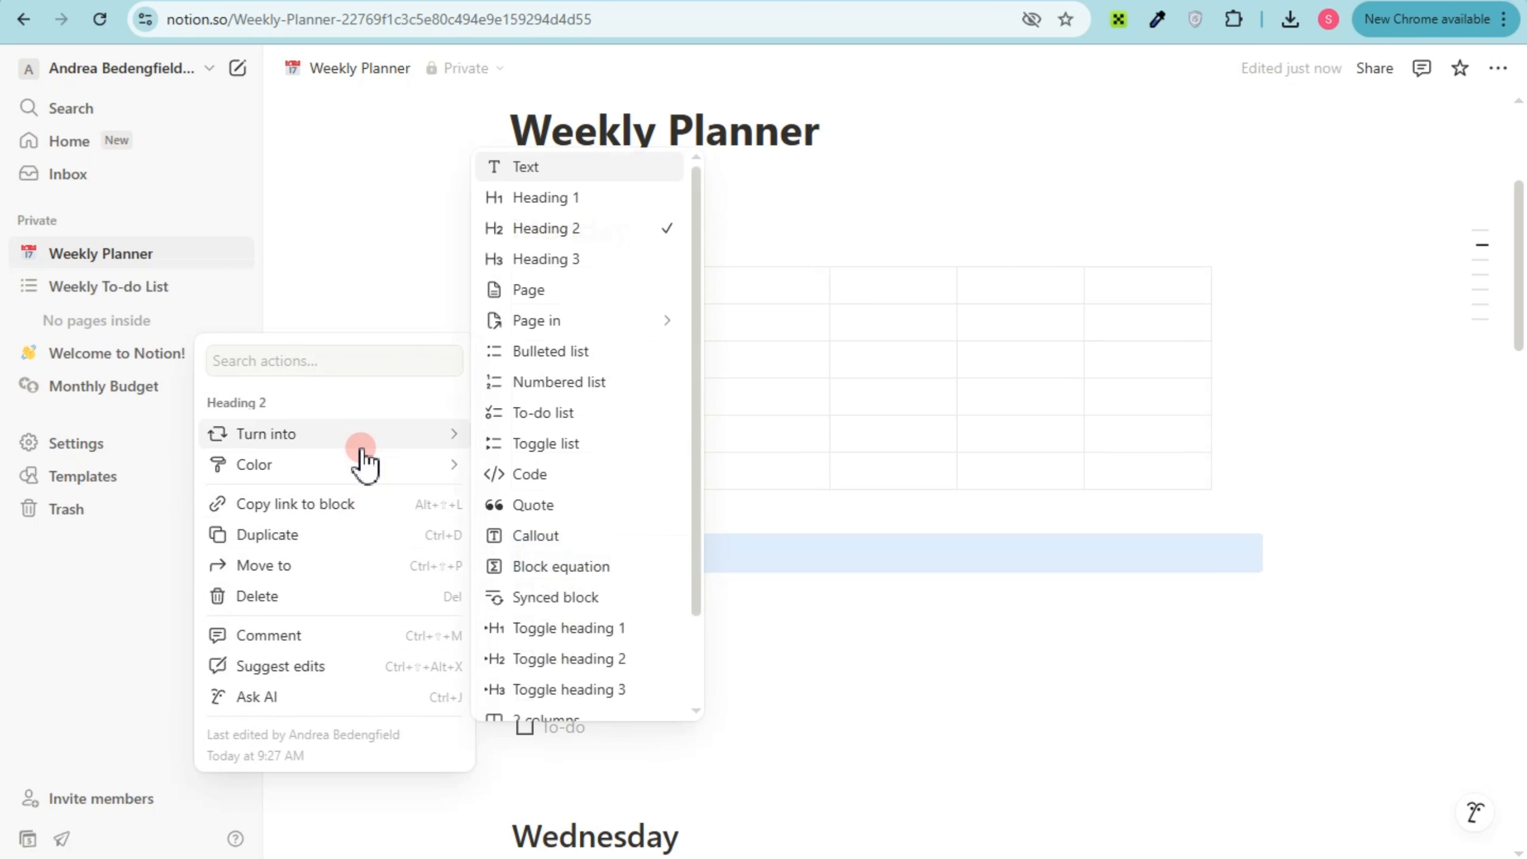
pyautogui.moveTo(397, 472)
pyautogui.scroll(-1, 562, 692)
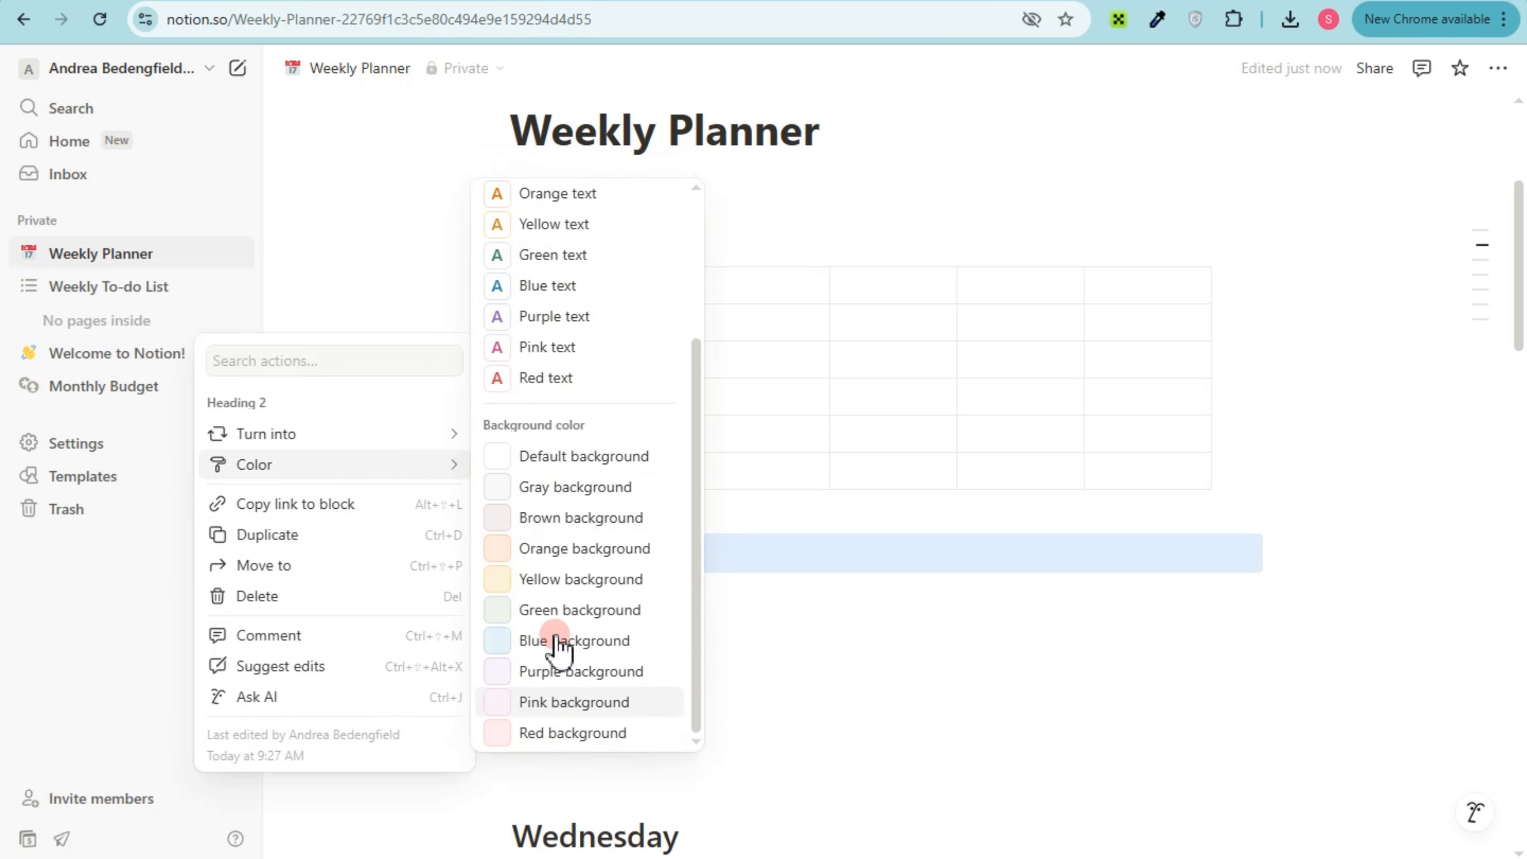
pyautogui.click(555, 554)
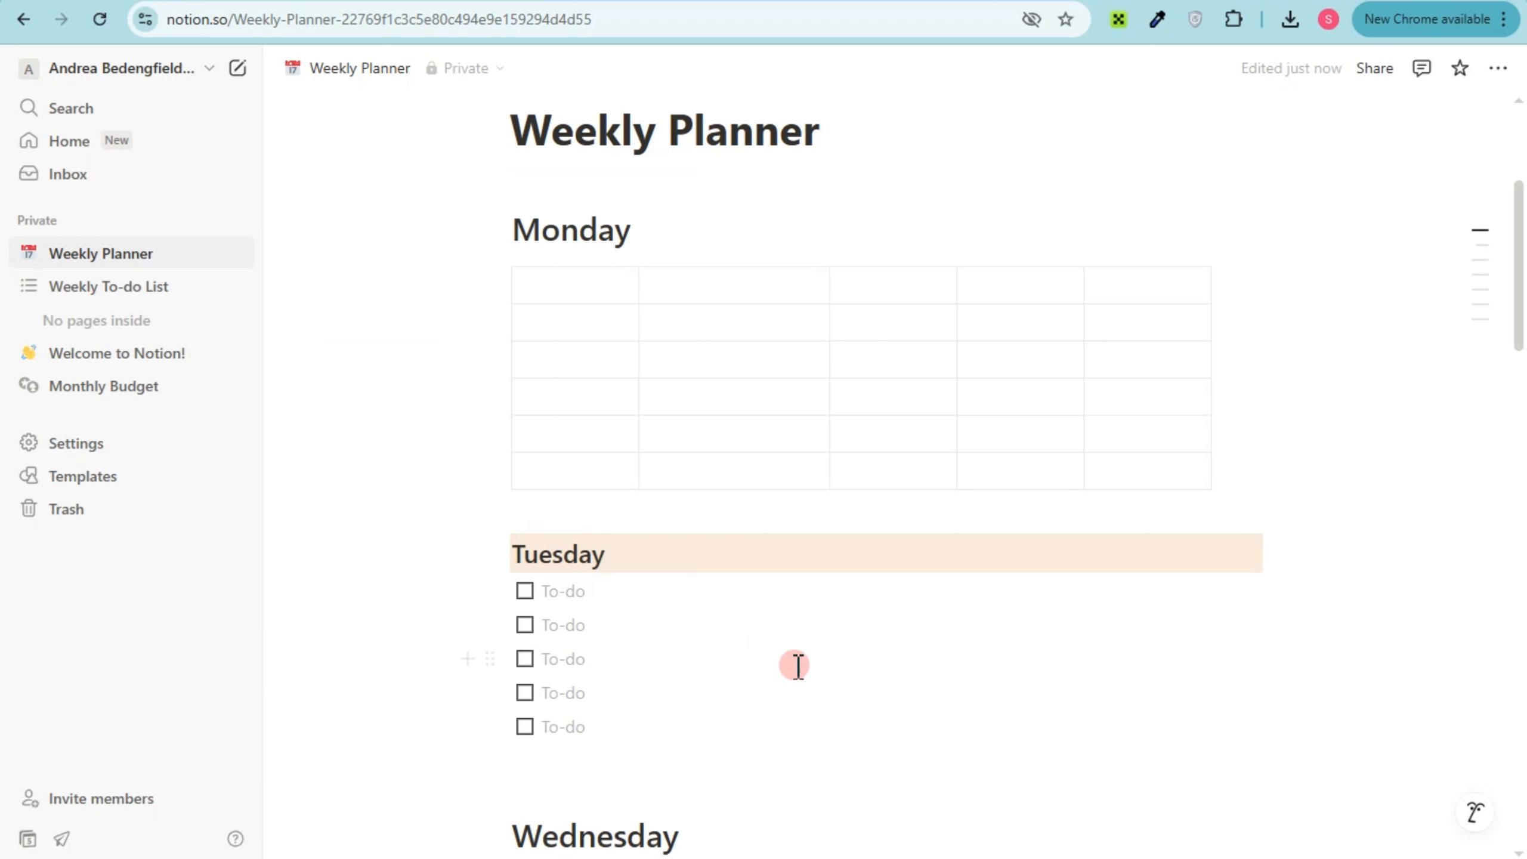
pyautogui.scroll(-3, 773, 671)
pyautogui.scroll(-20, 781, 661)
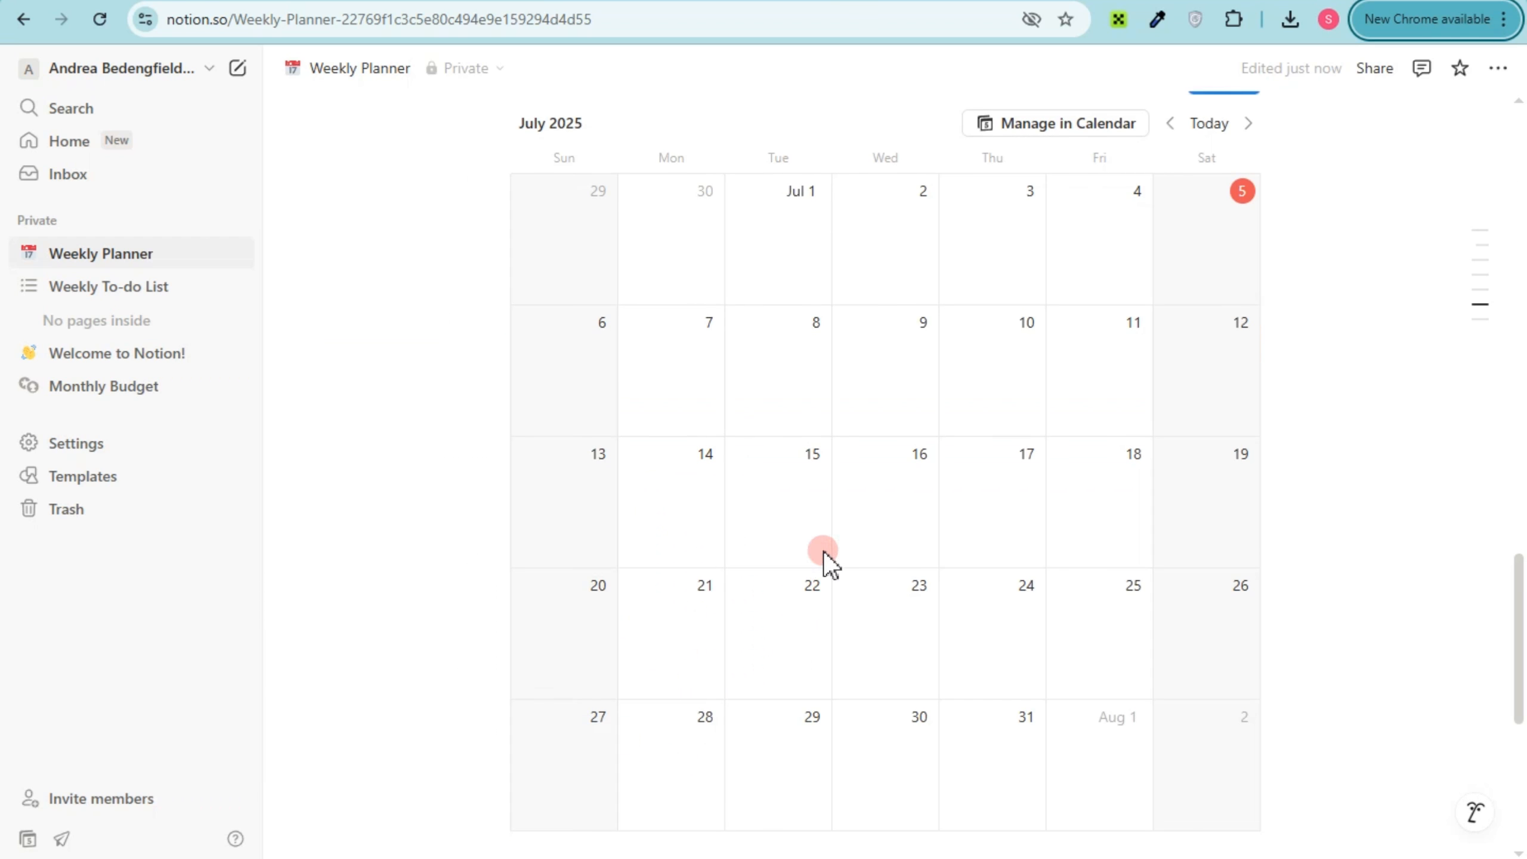
pyautogui.scroll(8, 825, 580)
pyautogui.scroll(15, 825, 582)
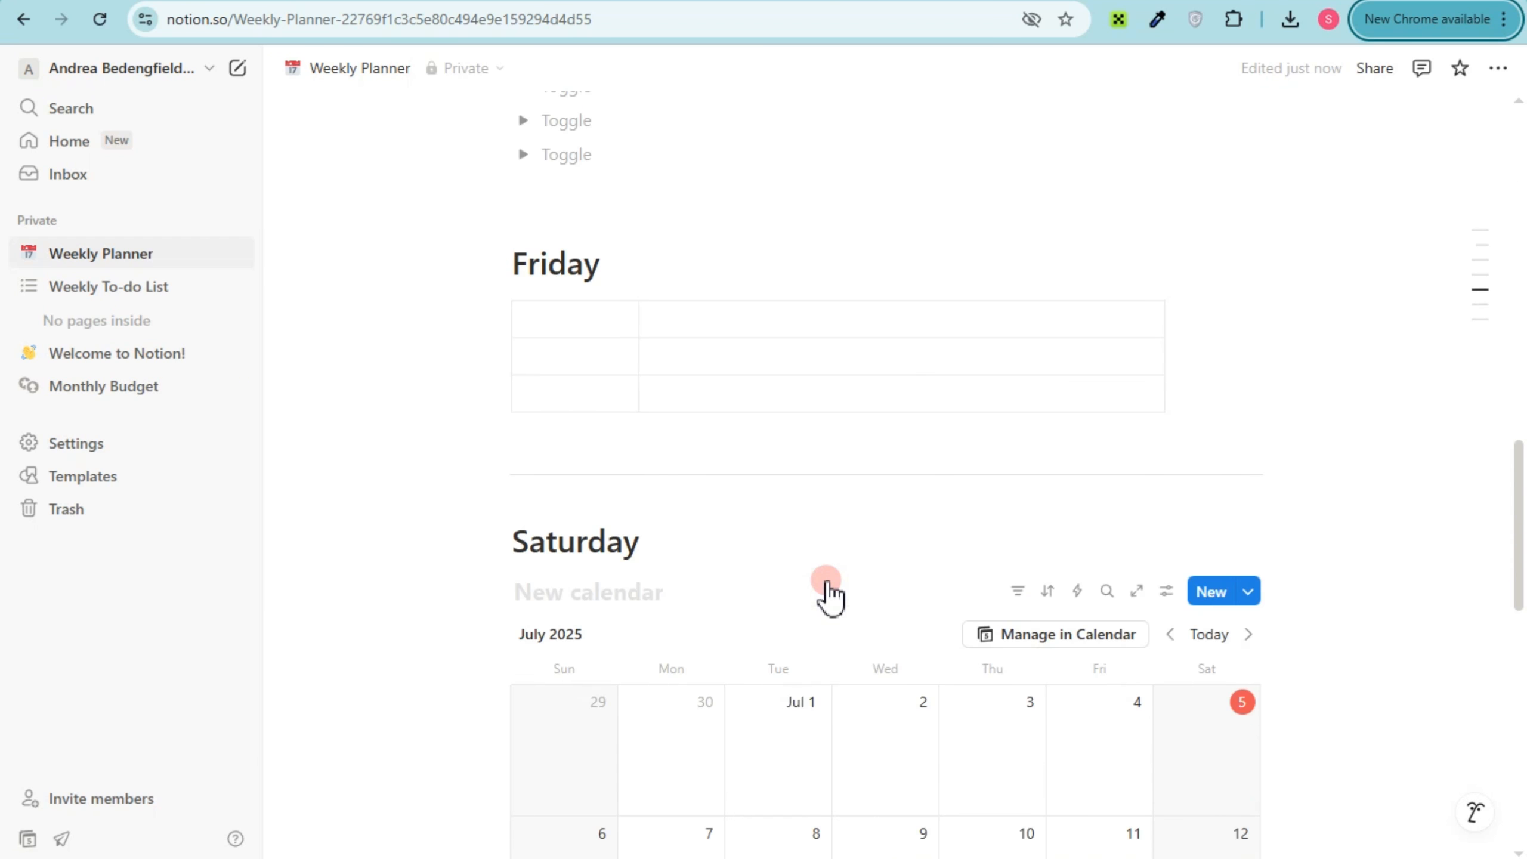